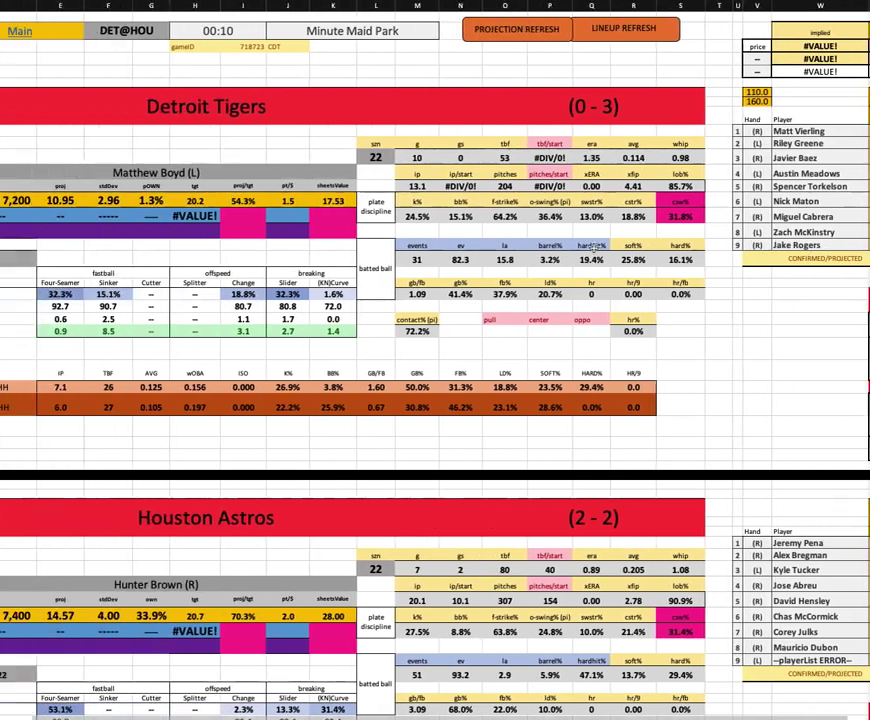
Review the pitcher stat blocks and splits for both teams in the Detroit at Houston matchup.
{"action": "scroll", "coordinate": [489, 383], "scroll_direction": "down", "scroll_amount": 1}
{"action": "scroll", "coordinate": [489, 383], "scroll_direction": "down", "scroll_amount": 3}
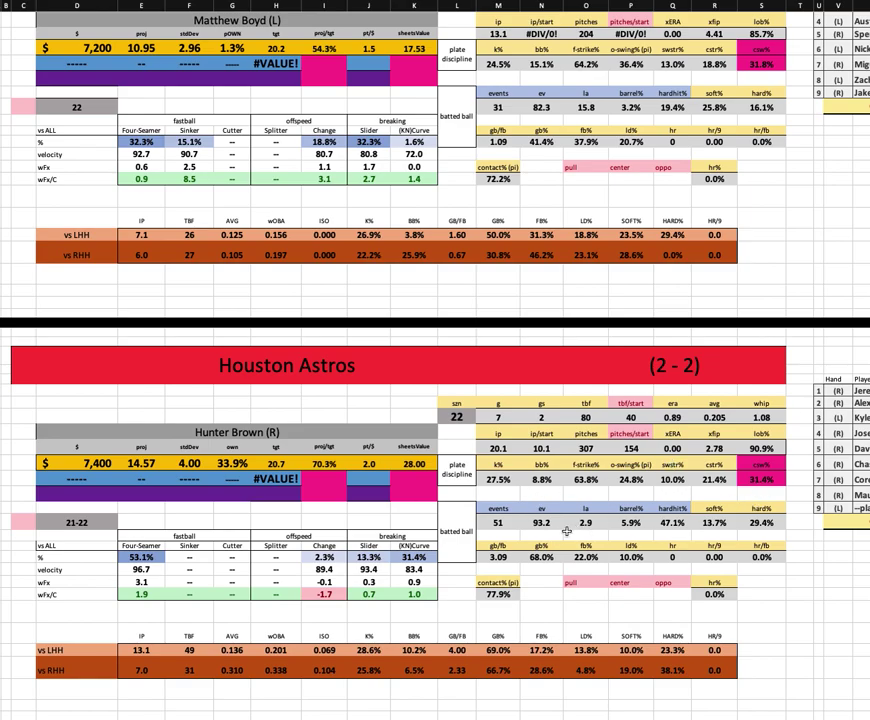
{"action": "scroll", "coordinate": [727, 526], "scroll_direction": "up", "scroll_amount": 3}
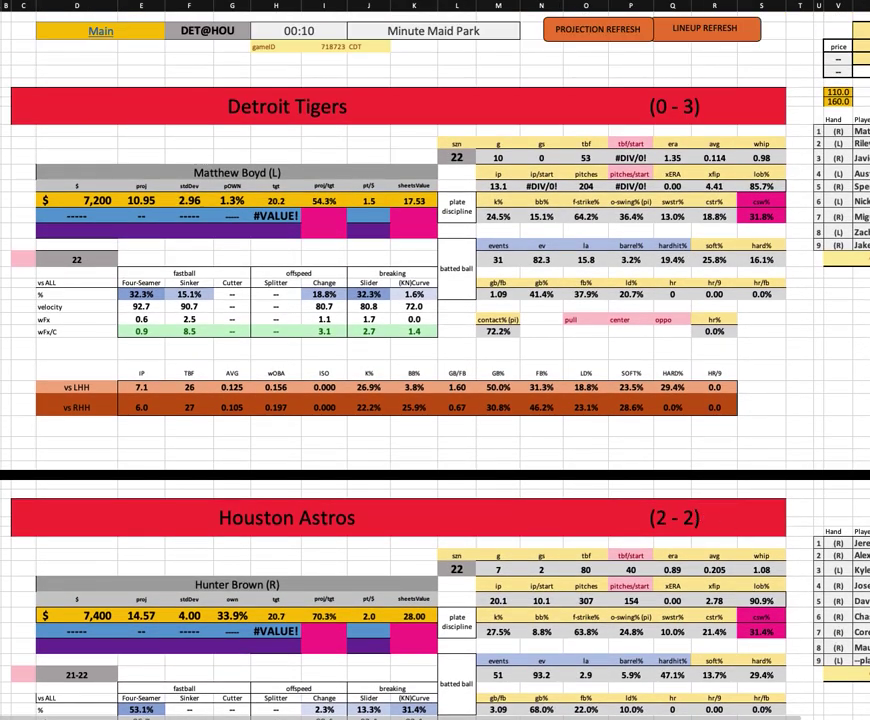
Switch to the FantasyLabs MLB Daily Lineups page, check the Detroit at Houston projected lineups, and return to the spreadsheet.
{"action": "key", "text": "super+Tab"}
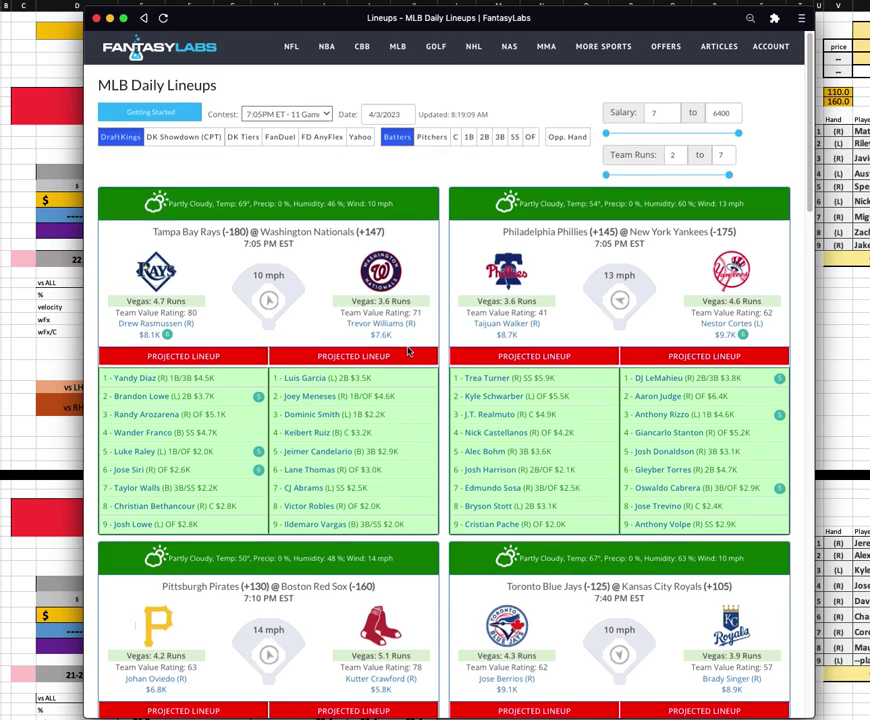
{"action": "scroll", "coordinate": [408, 351], "scroll_direction": "down", "scroll_amount": 8}
{"action": "scroll", "coordinate": [487, 425], "scroll_direction": "down", "scroll_amount": 1}
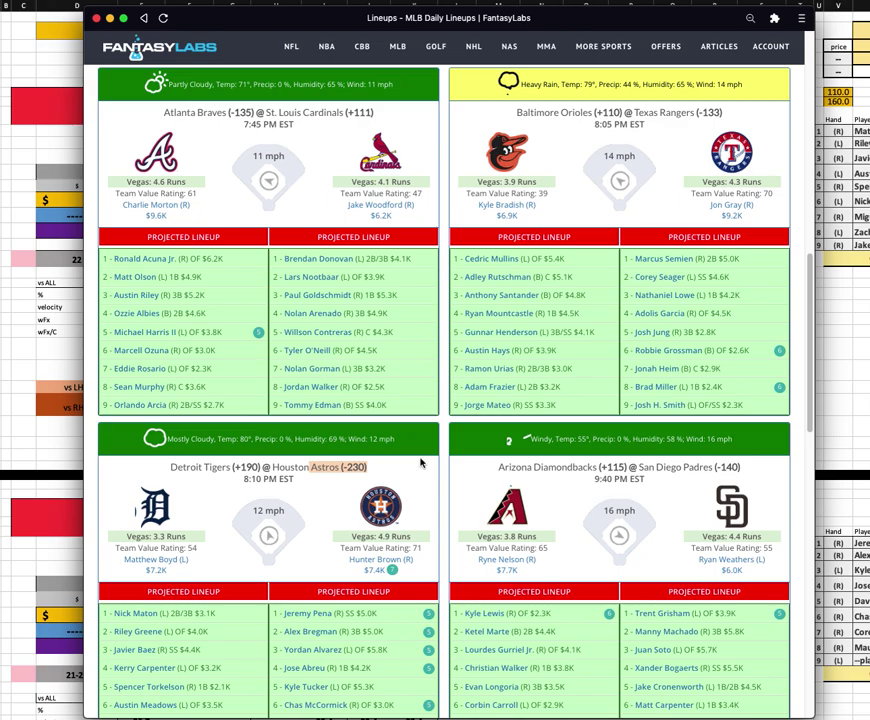
{"action": "scroll", "coordinate": [385, 474], "scroll_direction": "down", "scroll_amount": 3}
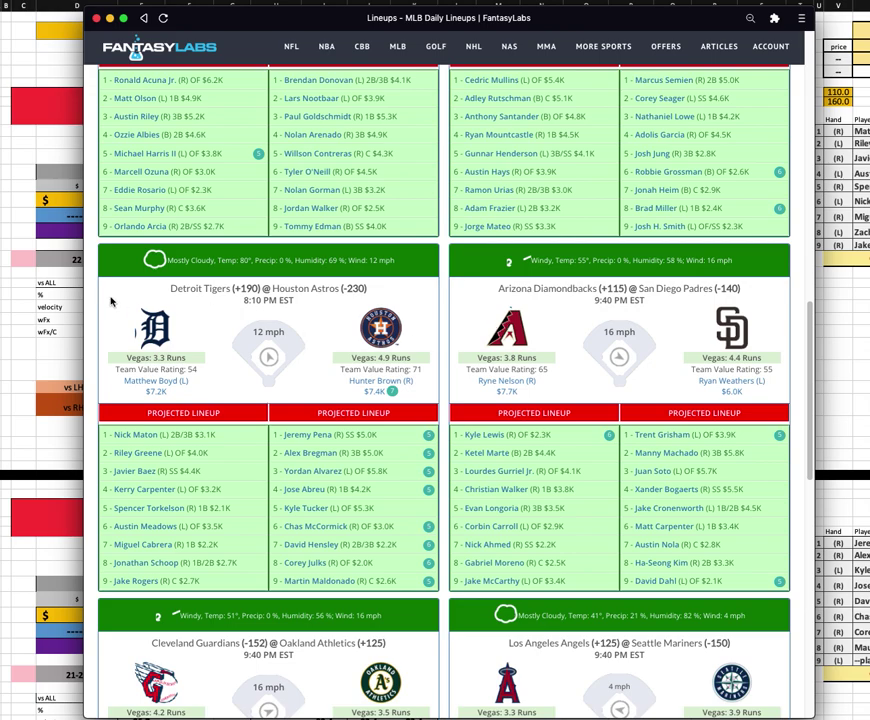
{"action": "left_click", "coordinate": [58, 364]}
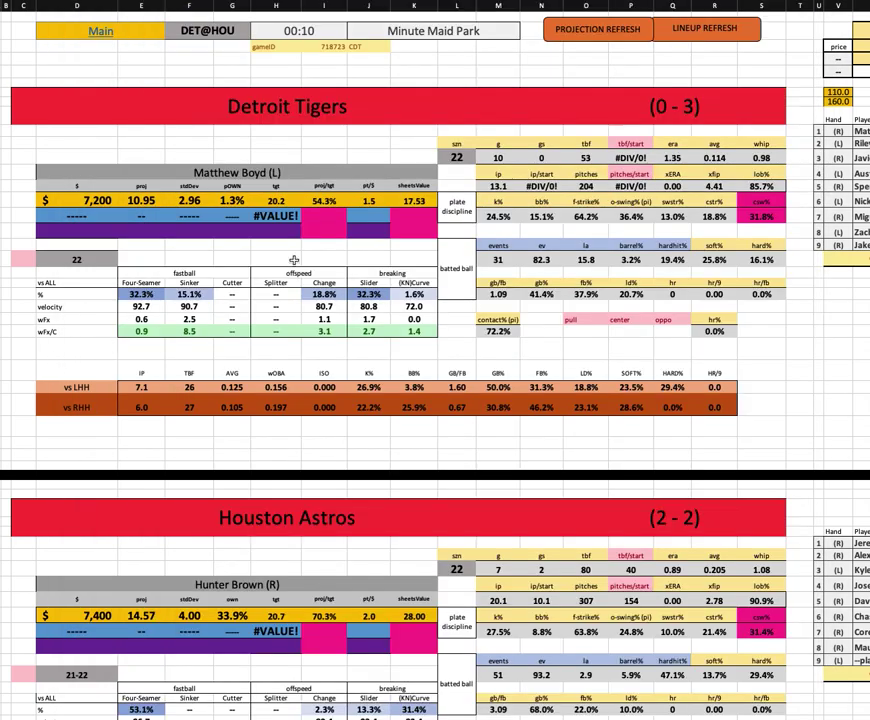
Set the matchup sheet's game selector to LAA@SEA.
{"action": "left_click", "coordinate": [239, 31]}
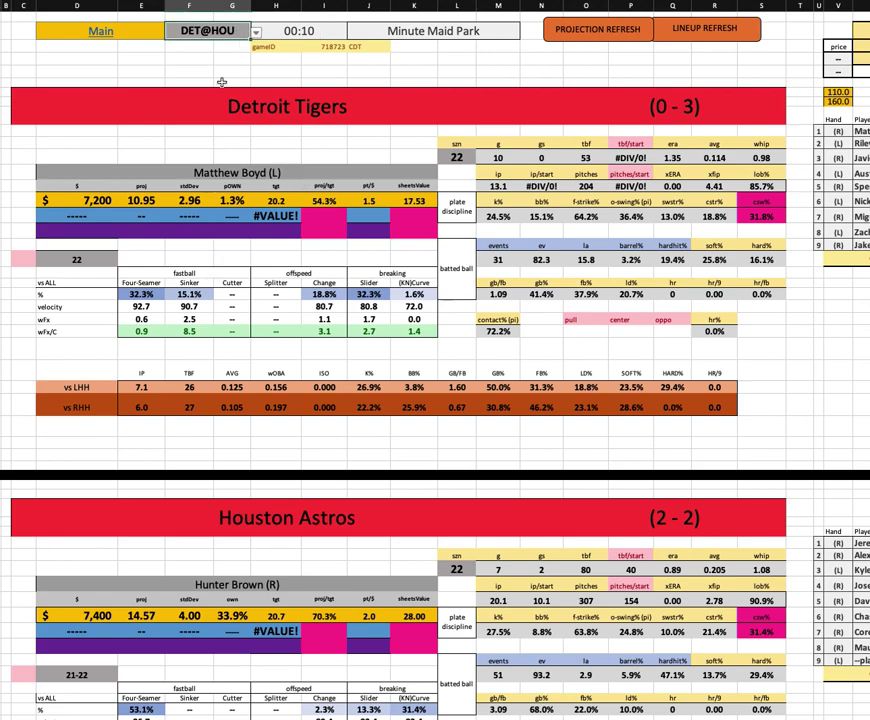
{"action": "key", "text": "alt+Down"}
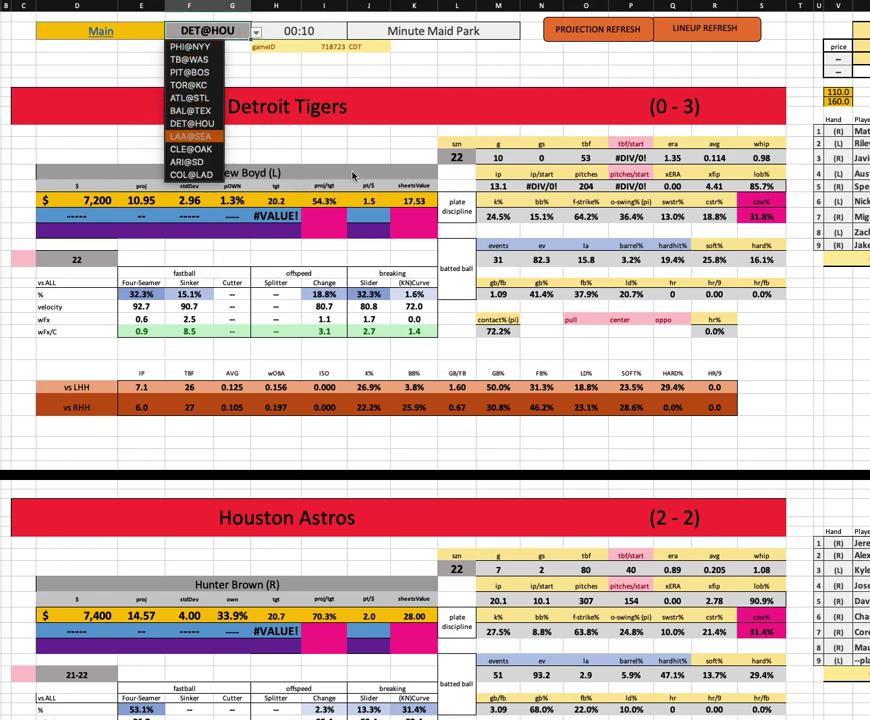
{"action": "key", "text": "Return"}
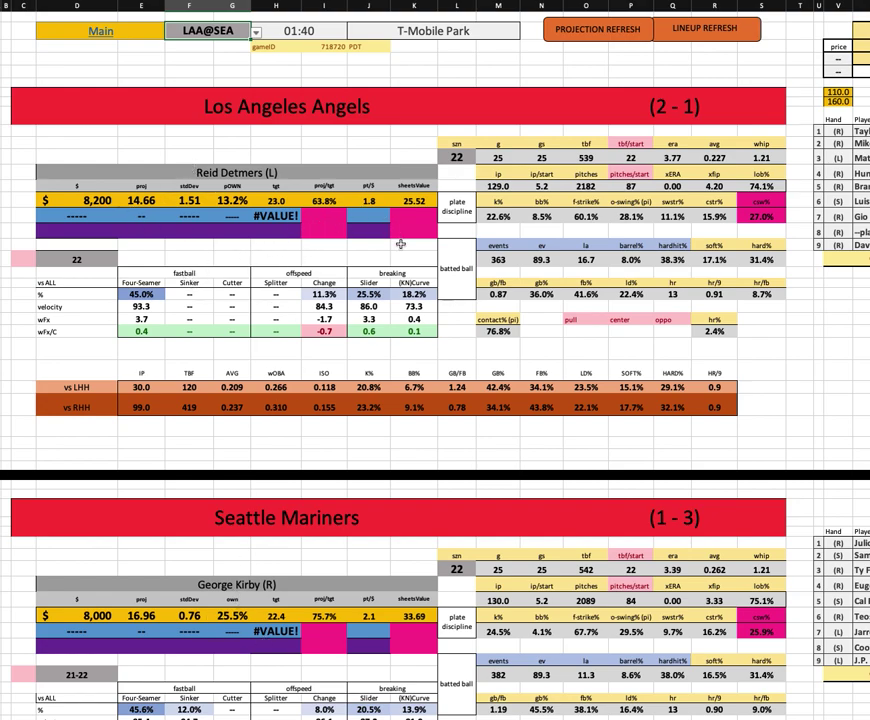
Examine the Angels pitcher's k%, era, xfip, bb%, f-strike%, csw%, cstr%, swstr% and barrel%.
{"action": "left_click", "coordinate": [499, 217]}
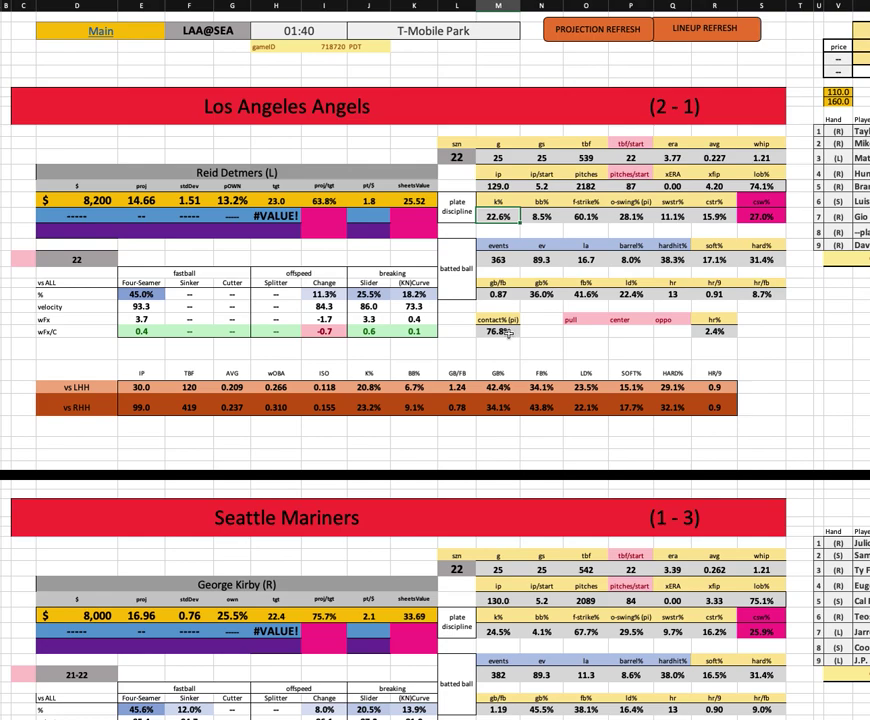
{"action": "left_click", "coordinate": [672, 157]}
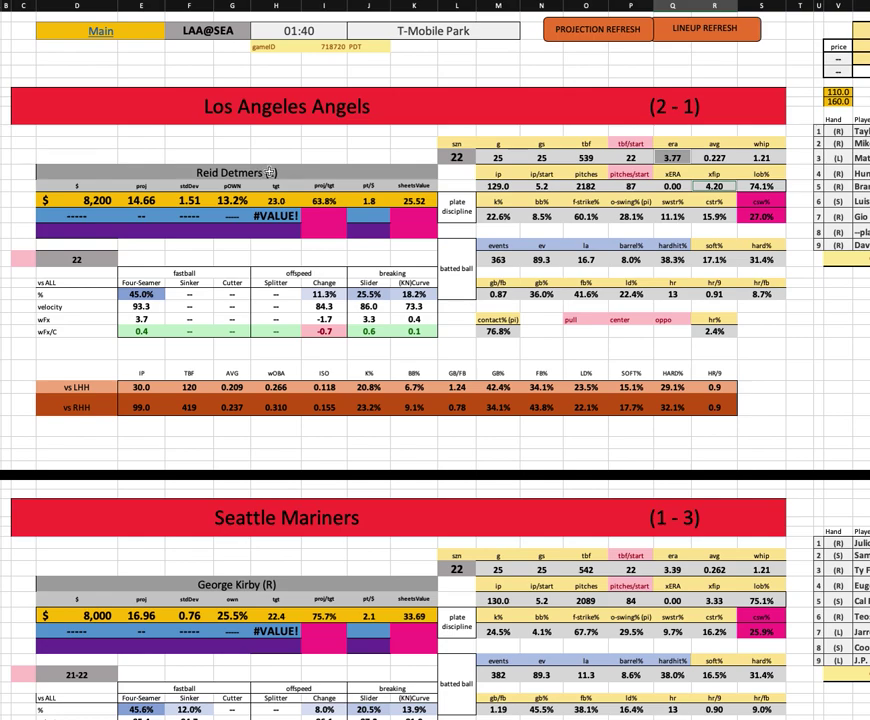
{"action": "left_click", "coordinate": [541, 216]}
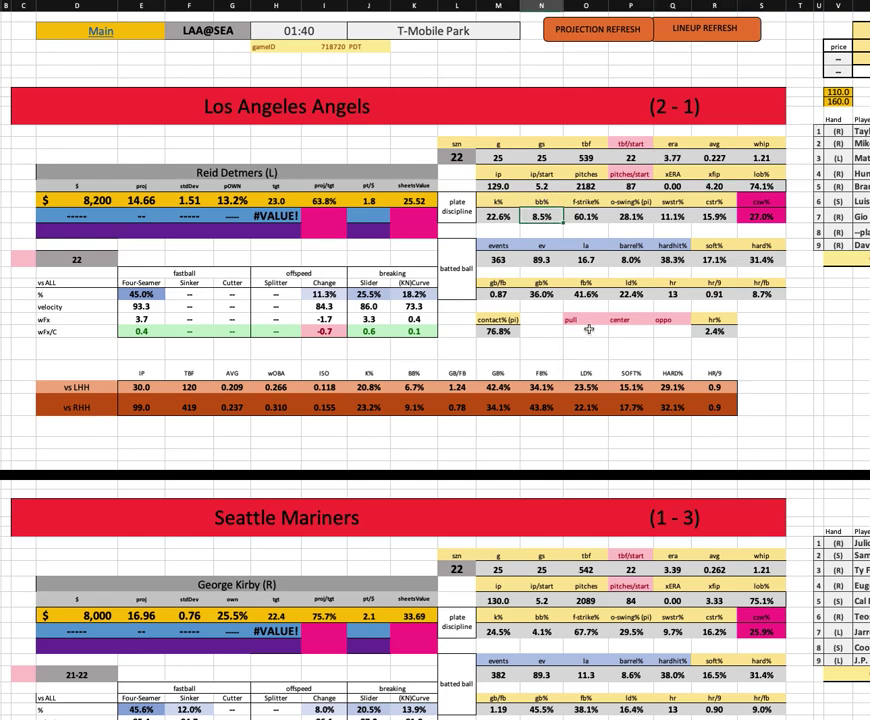
{"action": "left_click", "coordinate": [585, 215]}
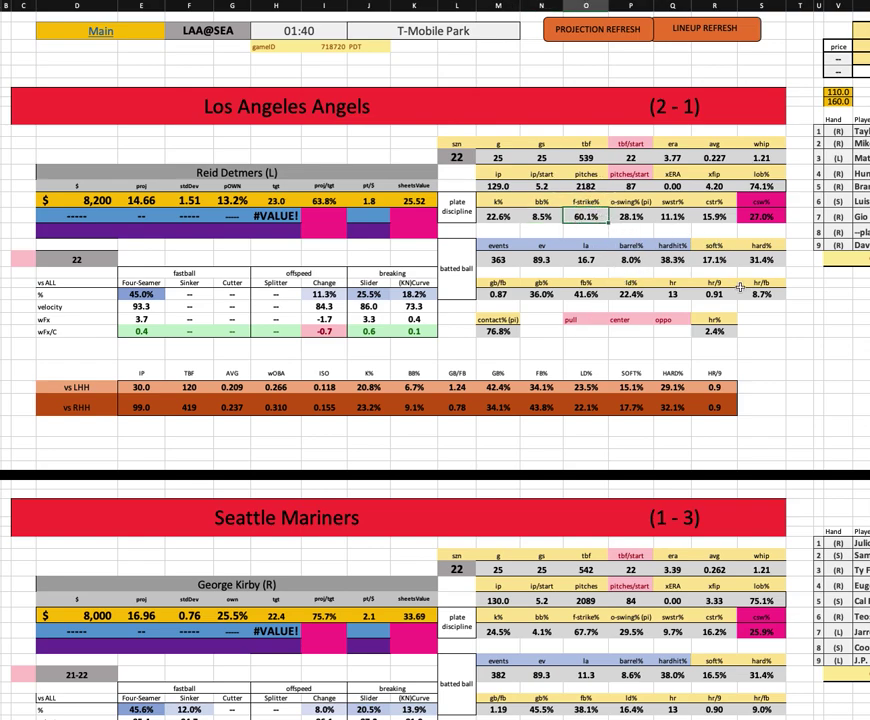
{"action": "left_click", "coordinate": [762, 216]}
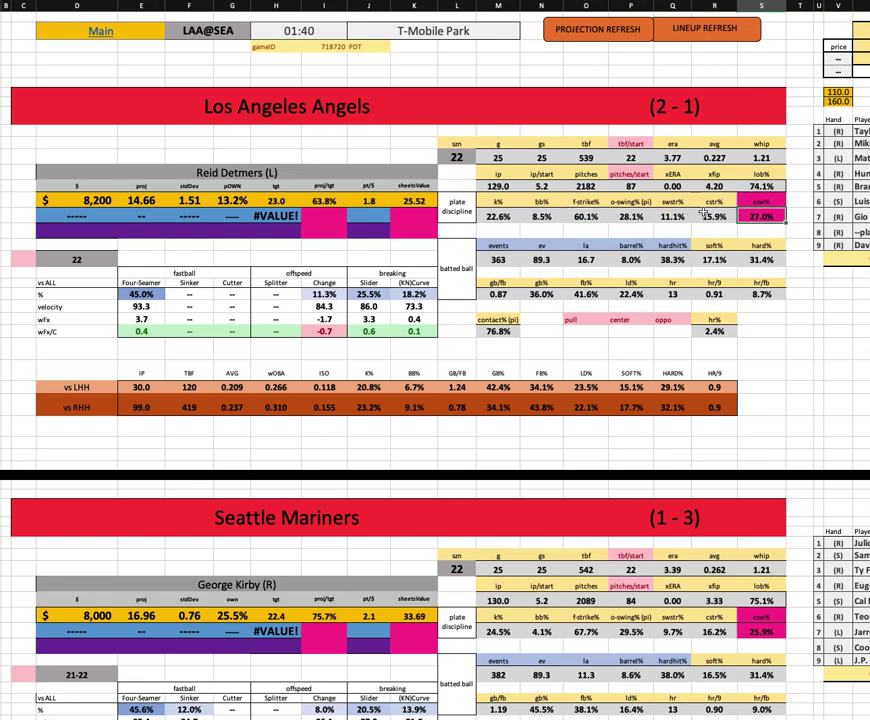
{"action": "key", "text": "Left"}
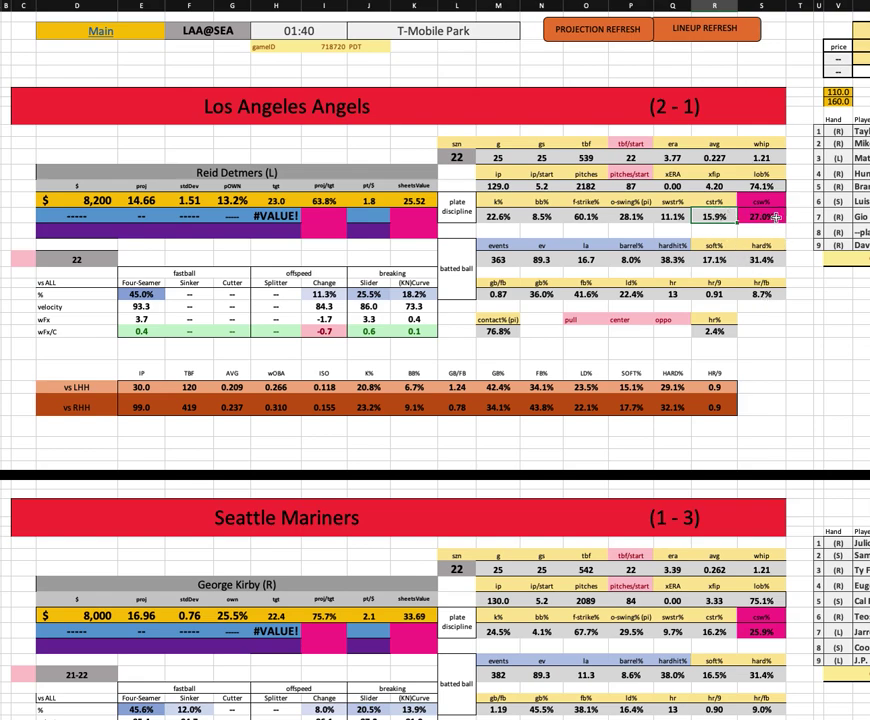
{"action": "key", "text": "Left"}
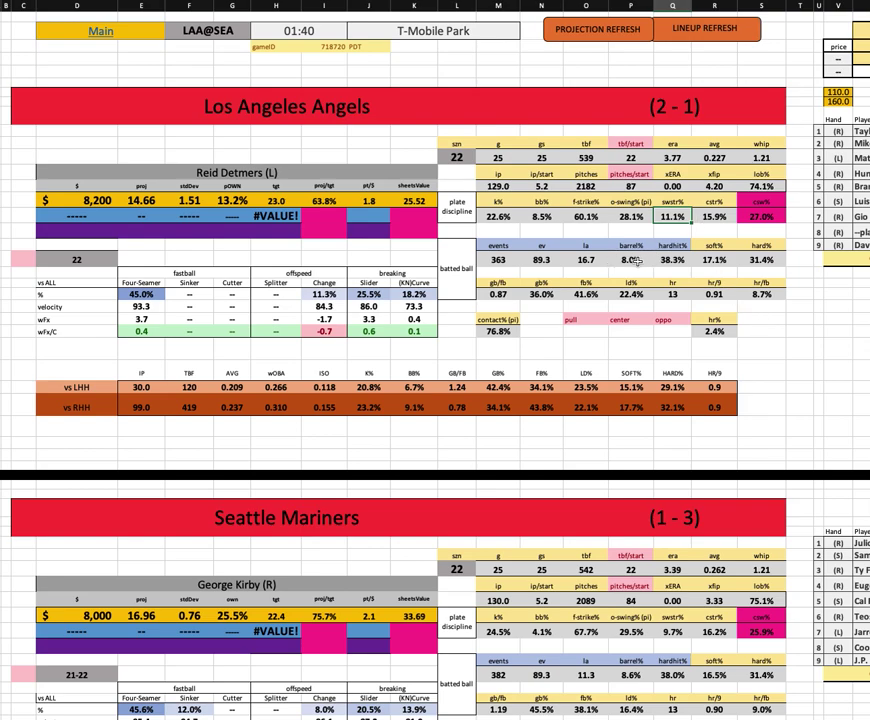
{"action": "left_click", "coordinate": [636, 261]}
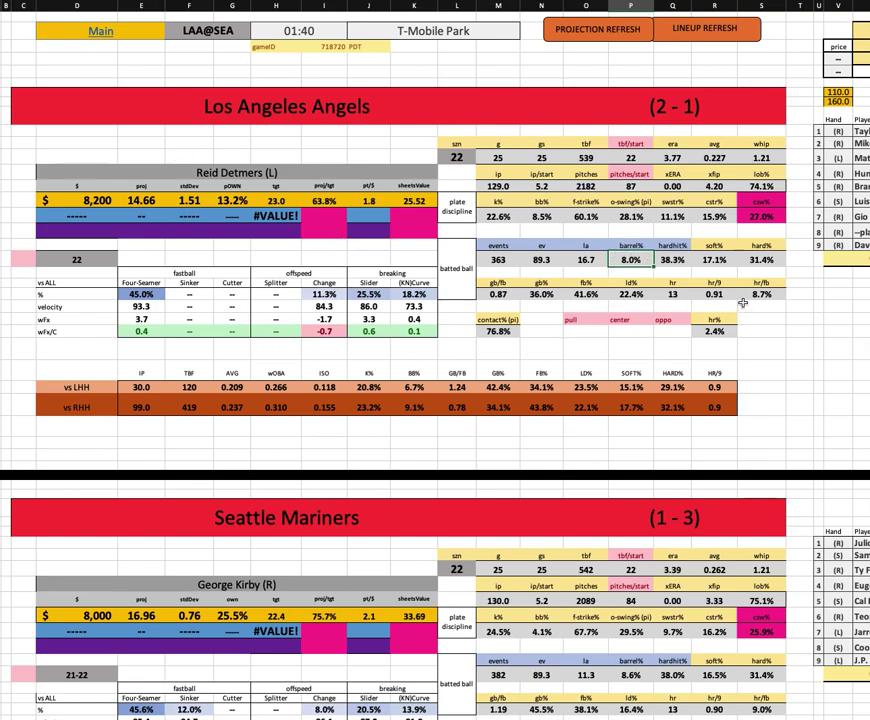
Examine the Angels pitcher's curve and changeup figures, gb/fb ratio, and splits against left- and right-handed hitters.
{"action": "left_click", "coordinate": [141, 407]}
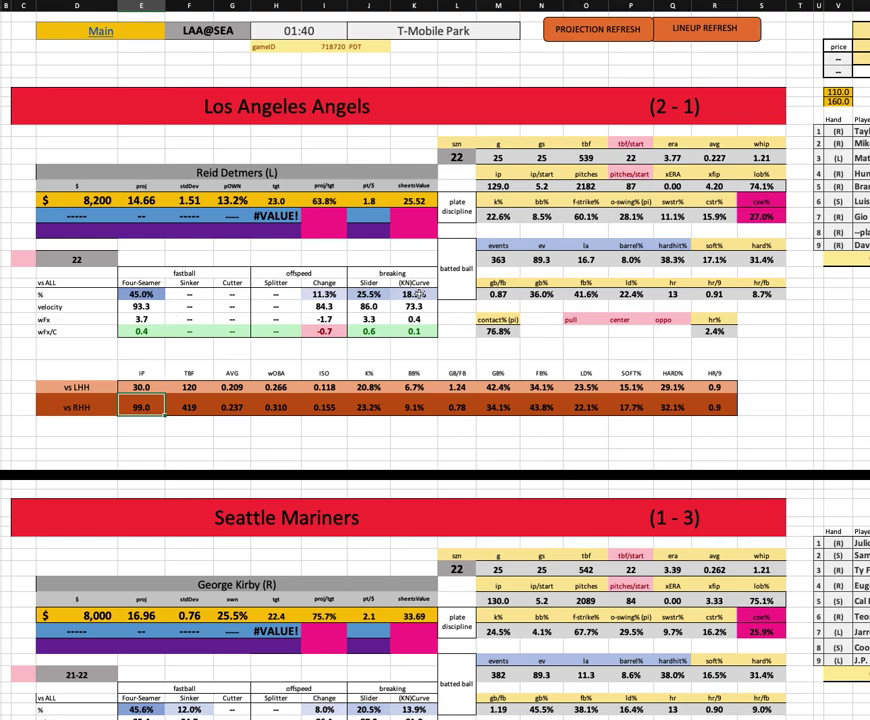
{"action": "left_click_drag", "start_coordinate": [417, 293], "coordinate": [410, 330]}
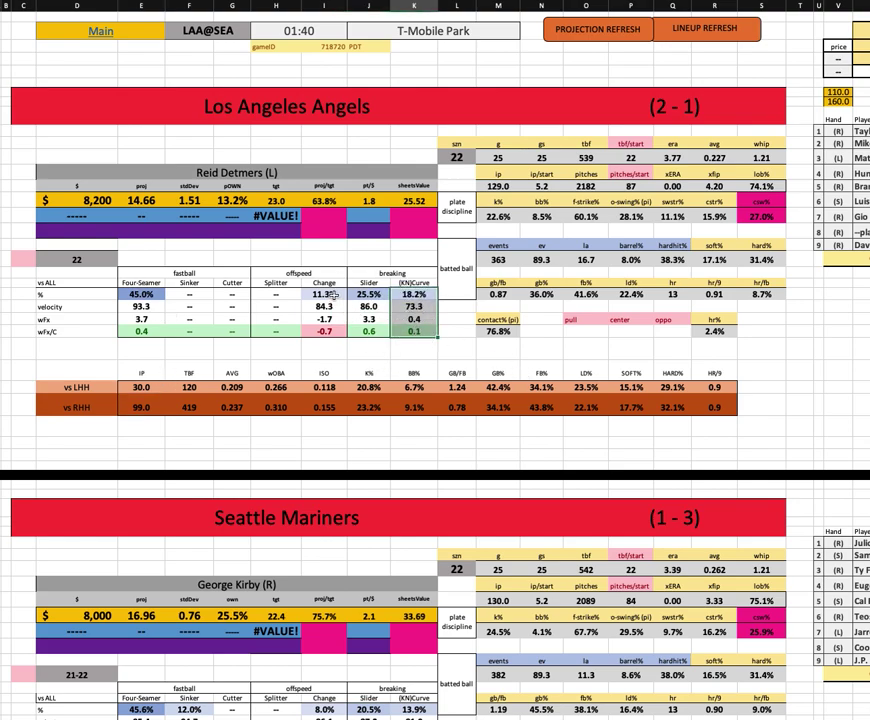
{"action": "left_click_drag", "start_coordinate": [324, 293], "coordinate": [322, 330]}
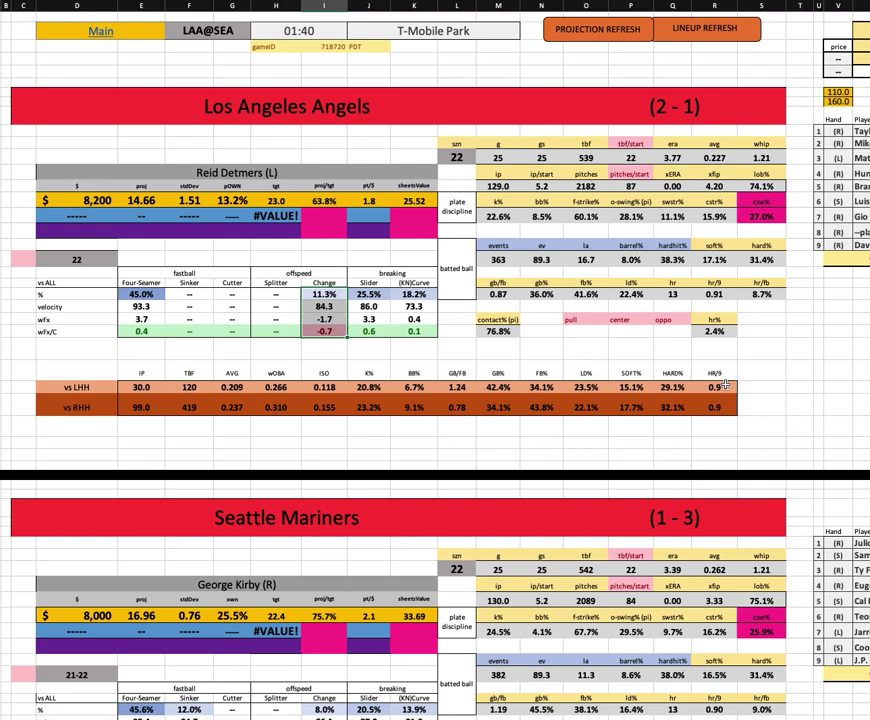
{"action": "left_click", "coordinate": [496, 291]}
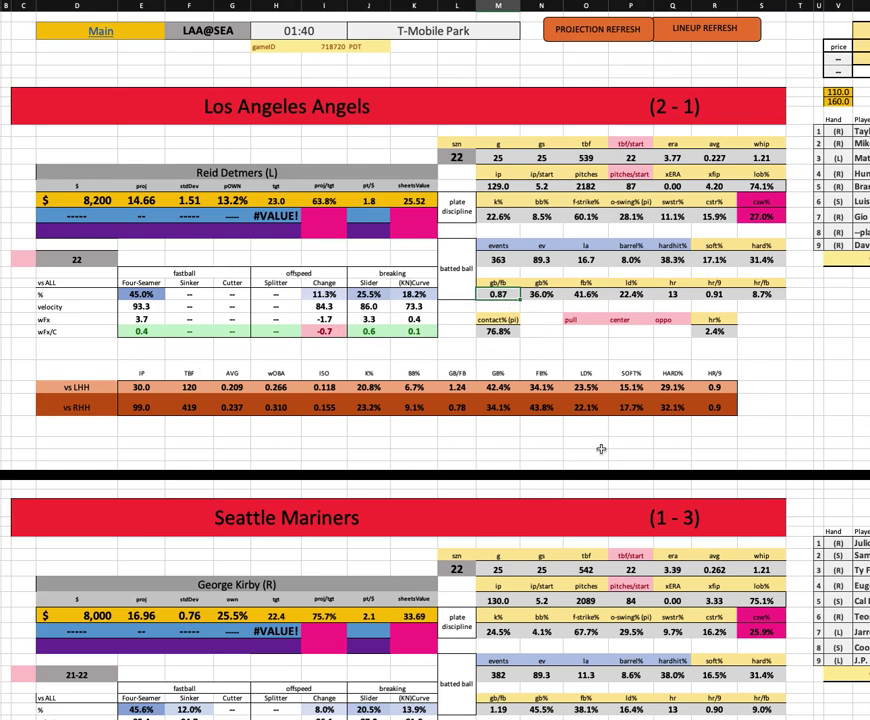
{"action": "left_click", "coordinate": [466, 387]}
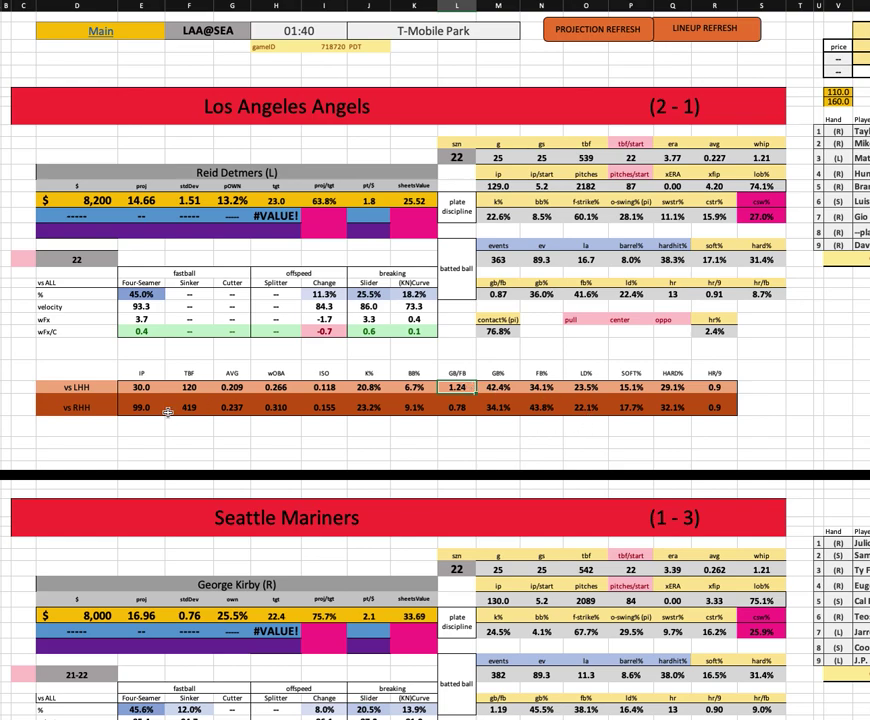
{"action": "left_click", "coordinate": [141, 407]}
{"action": "left_click", "coordinate": [718, 407], "text": "shift"}
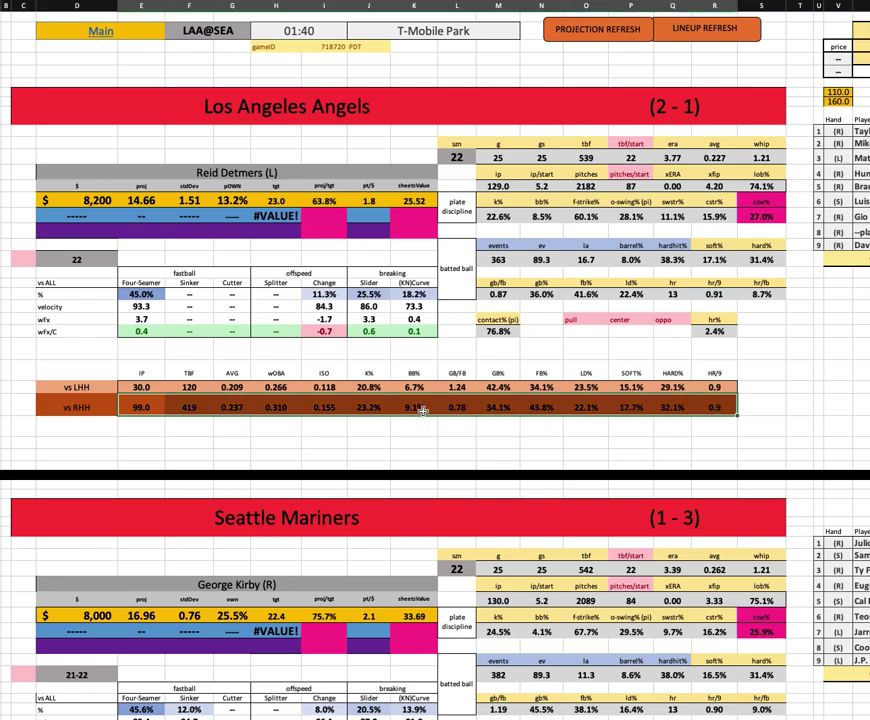
Check the first five hitters and their handedness in the Seattle Mariners' lineup.
{"action": "scroll", "coordinate": [474, 429], "scroll_direction": "down", "scroll_amount": 1}
{"action": "scroll", "coordinate": [472, 415], "scroll_direction": "down", "scroll_amount": 5}
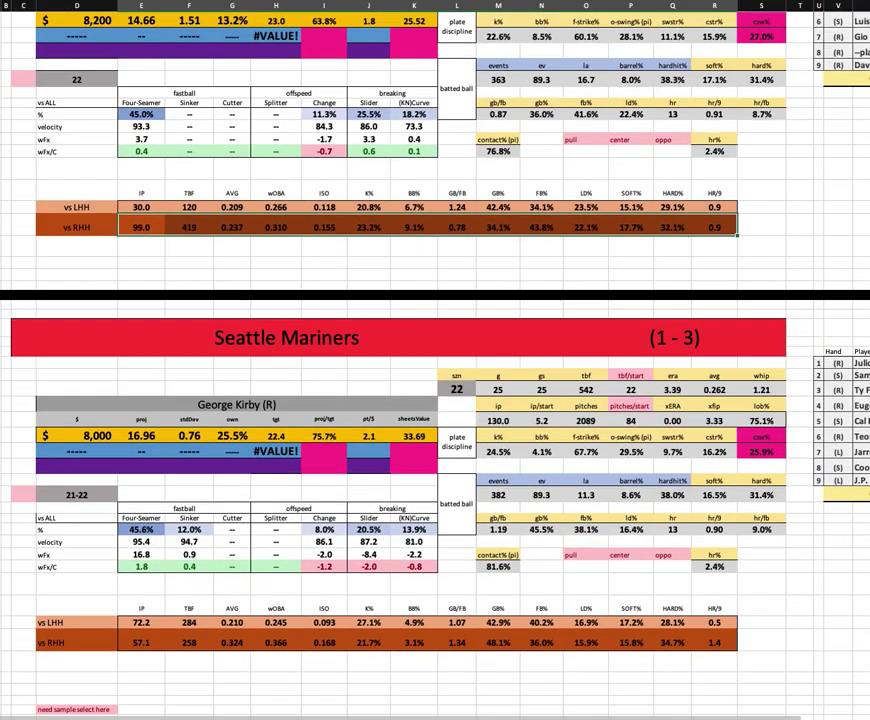
{"action": "scroll", "coordinate": [783, 515], "scroll_direction": "right", "scroll_amount": 2}
{"action": "left_click", "coordinate": [815, 363]}
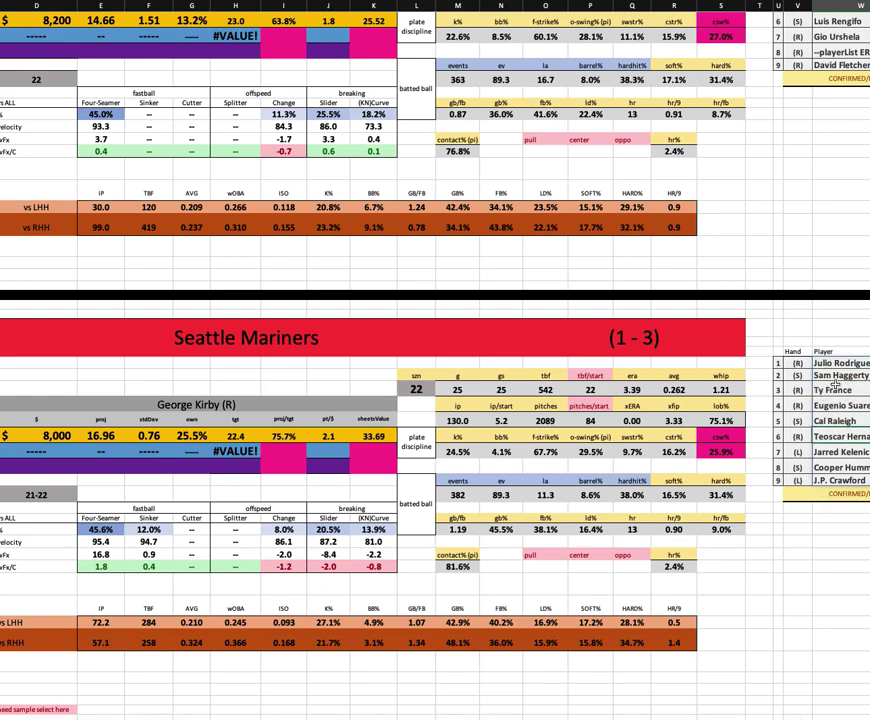
{"action": "left_click", "coordinate": [818, 421]}
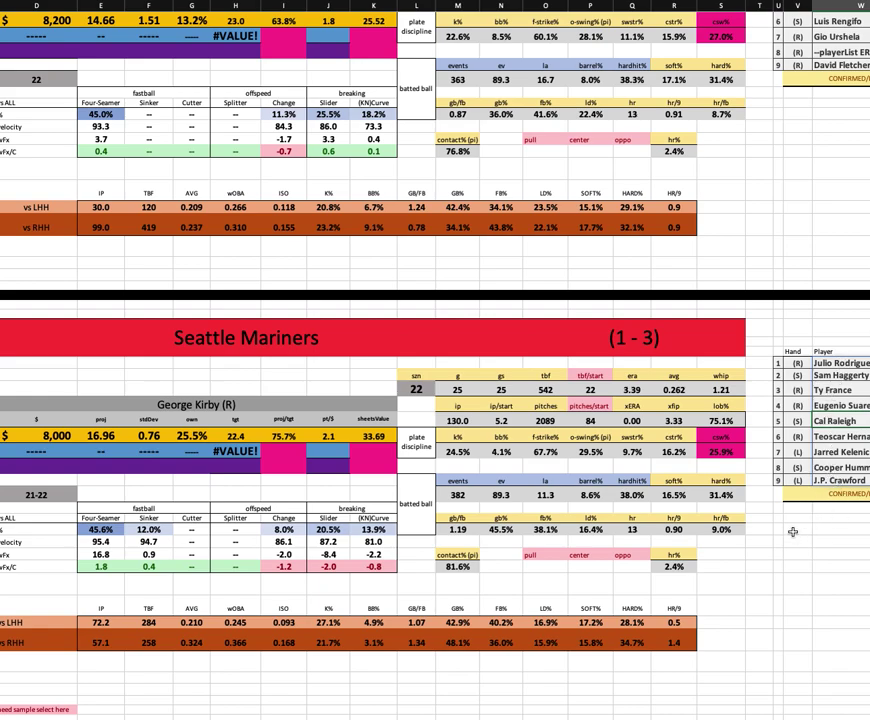
{"action": "scroll", "coordinate": [806, 525], "scroll_direction": "left", "scroll_amount": 1}
{"action": "scroll", "coordinate": [666, 460], "scroll_direction": "up", "scroll_amount": 2}
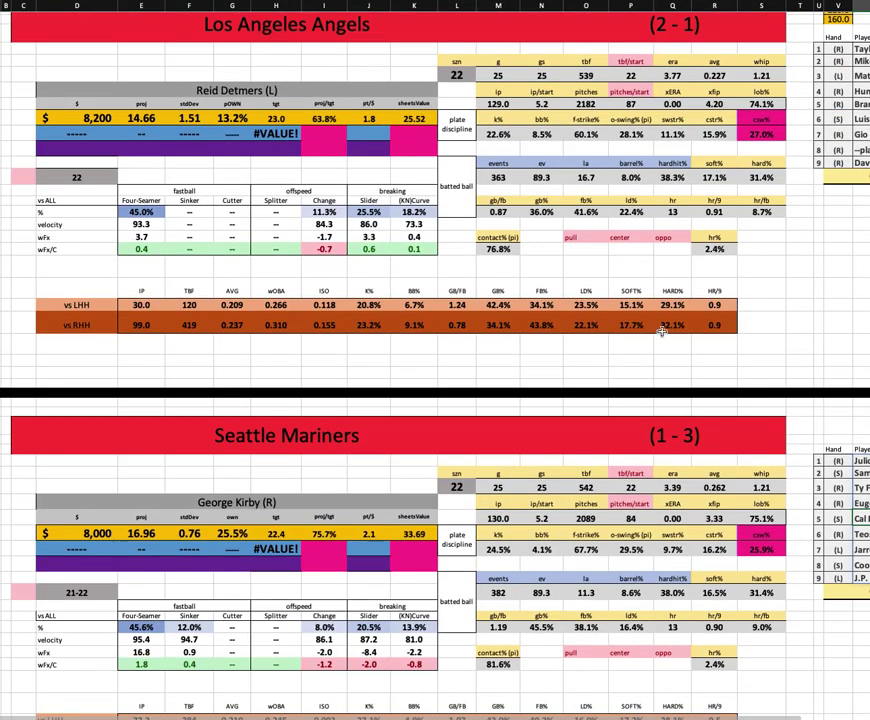
Check the Angels pitcher's contact% against the Mariners' lineup, along with his salary and projected ownership.
{"action": "left_click", "coordinate": [486, 252]}
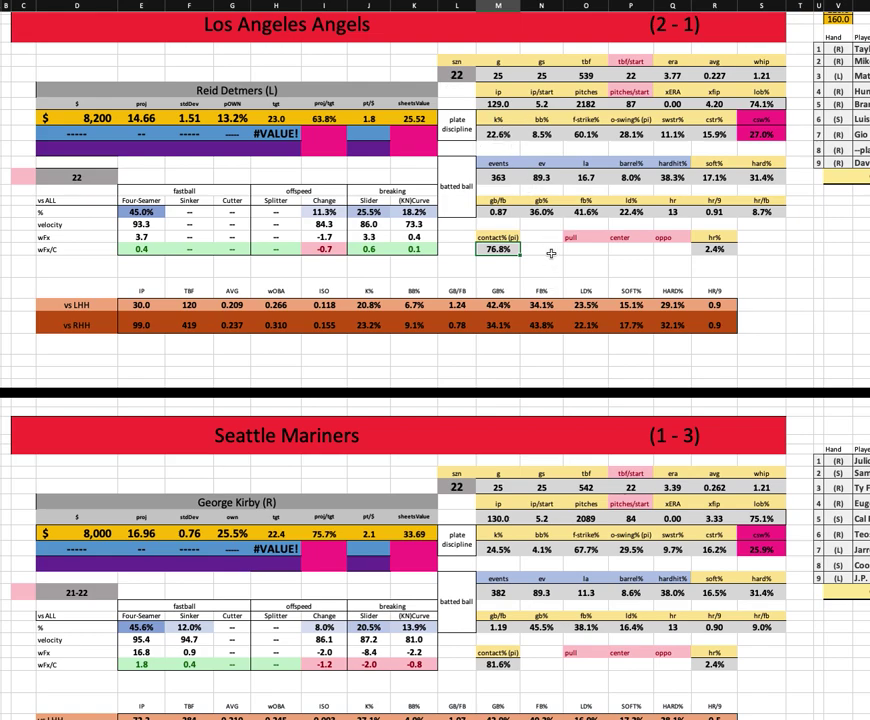
{"action": "scroll", "coordinate": [435, 360], "scroll_direction": "right", "scroll_amount": 5}
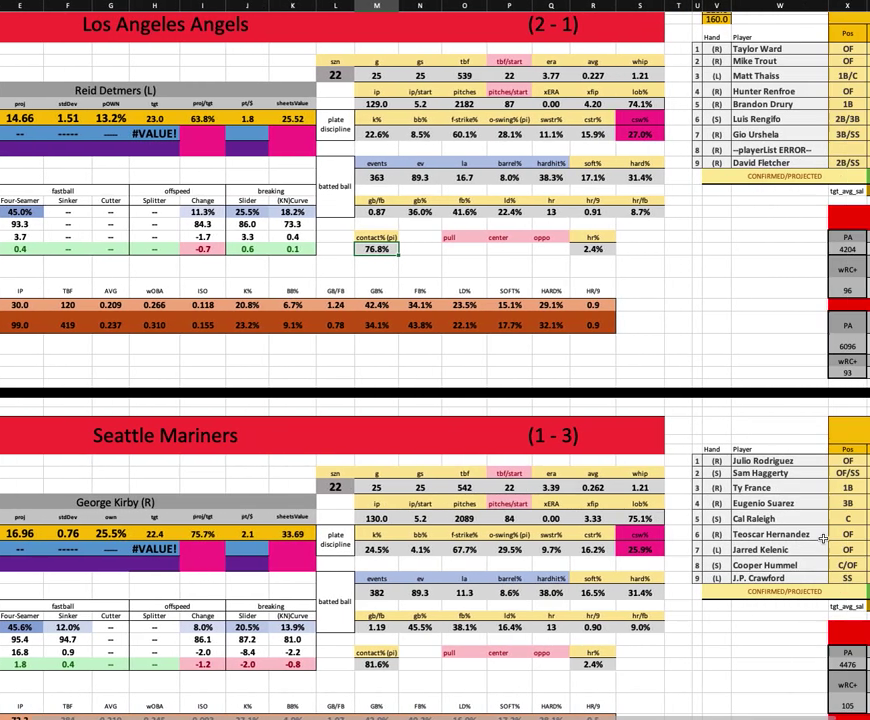
{"action": "scroll", "coordinate": [516, 300], "scroll_direction": "left", "scroll_amount": 5}
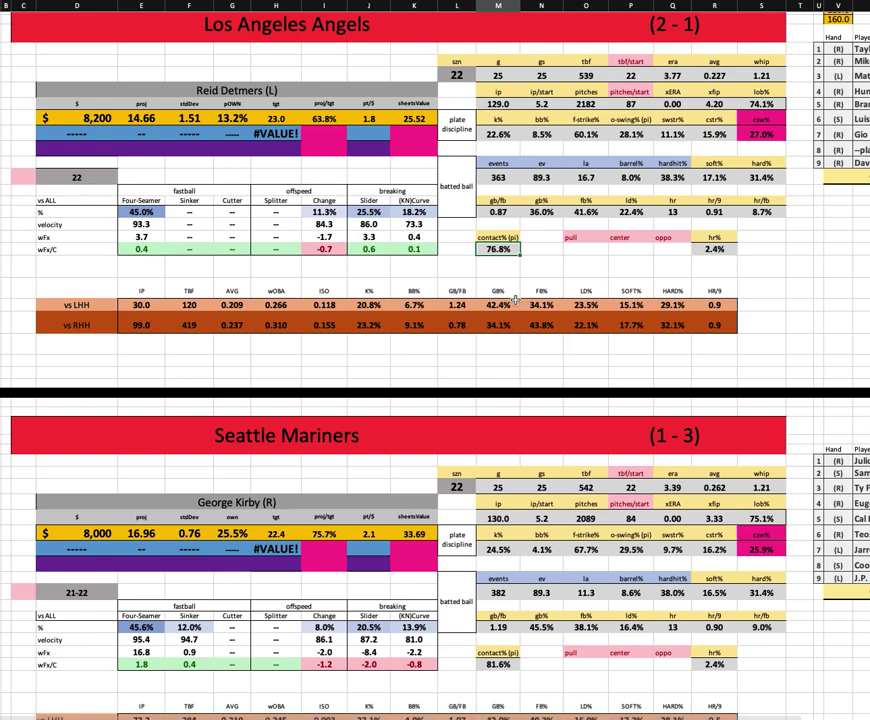
{"action": "left_click", "coordinate": [80, 118]}
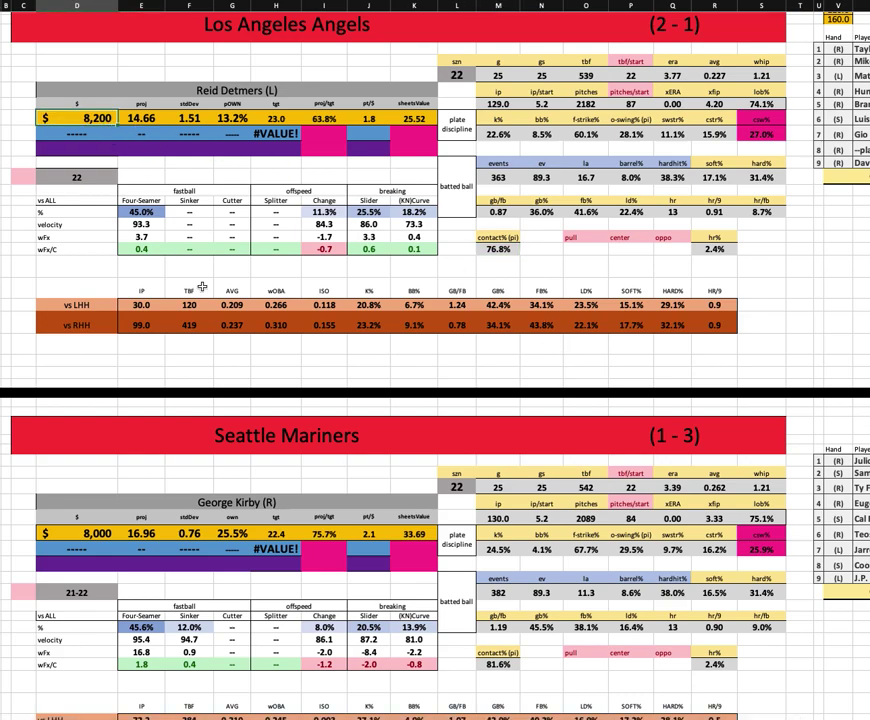
{"action": "left_click", "coordinate": [222, 118]}
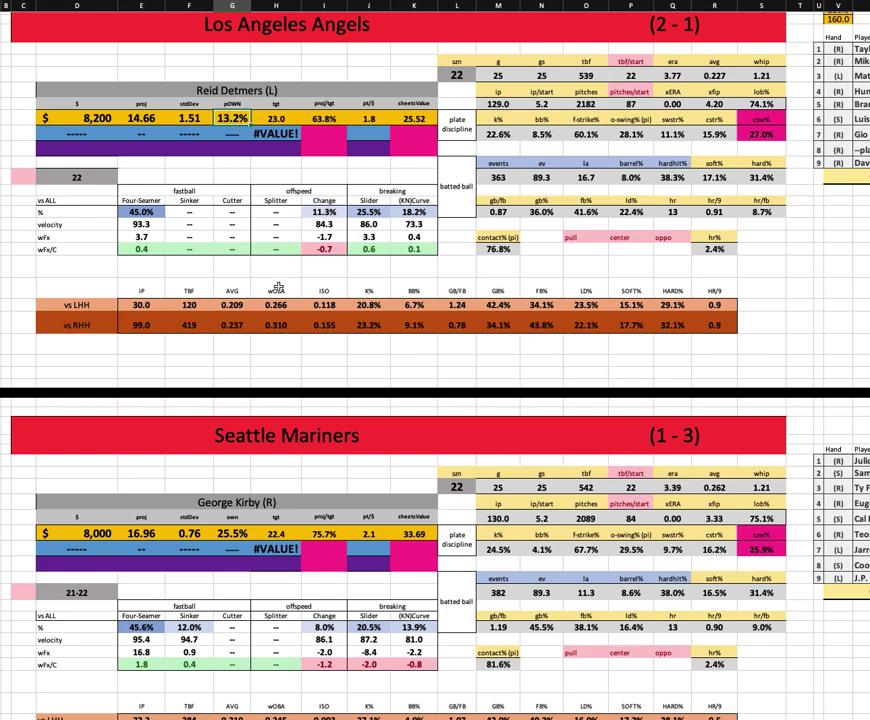
Examine the Mariners pitcher's salary, k%, era, whip, bb% and f-strike%.
{"action": "scroll", "coordinate": [300, 480], "scroll_direction": "down", "scroll_amount": 2}
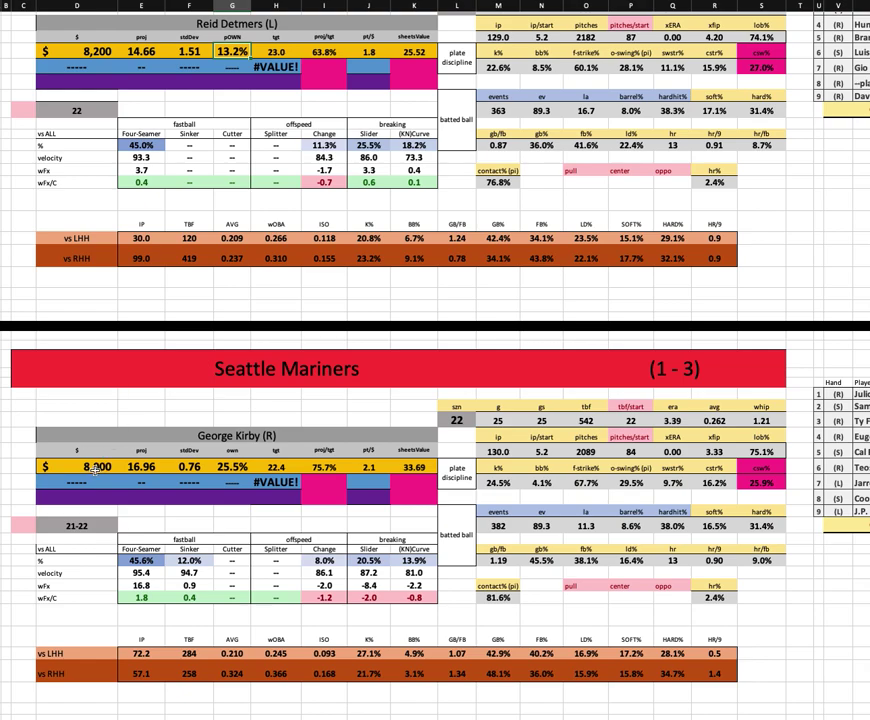
{"action": "left_click", "coordinate": [90, 468]}
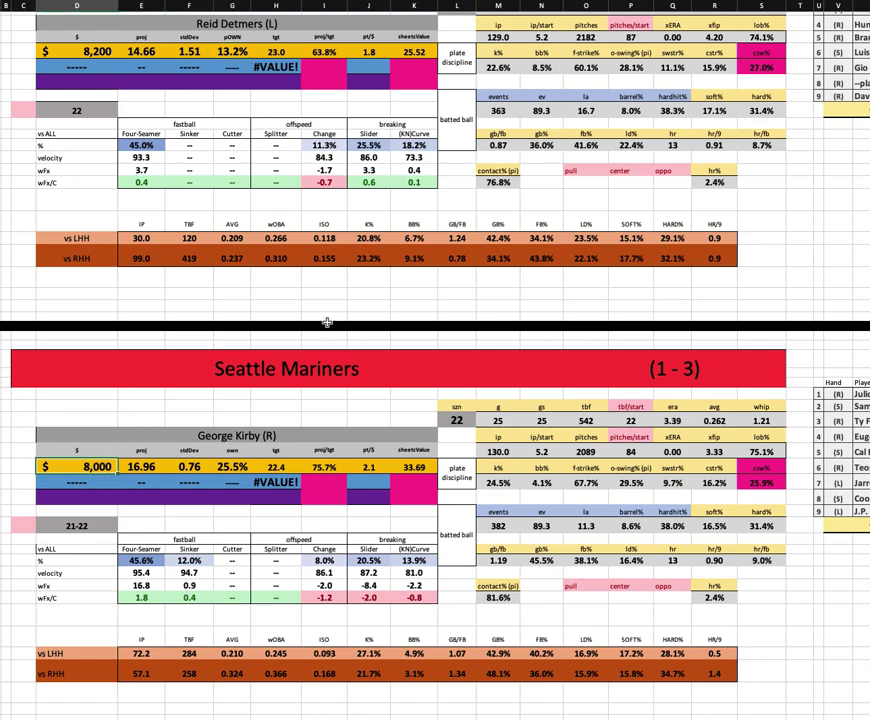
{"action": "left_click", "coordinate": [505, 483]}
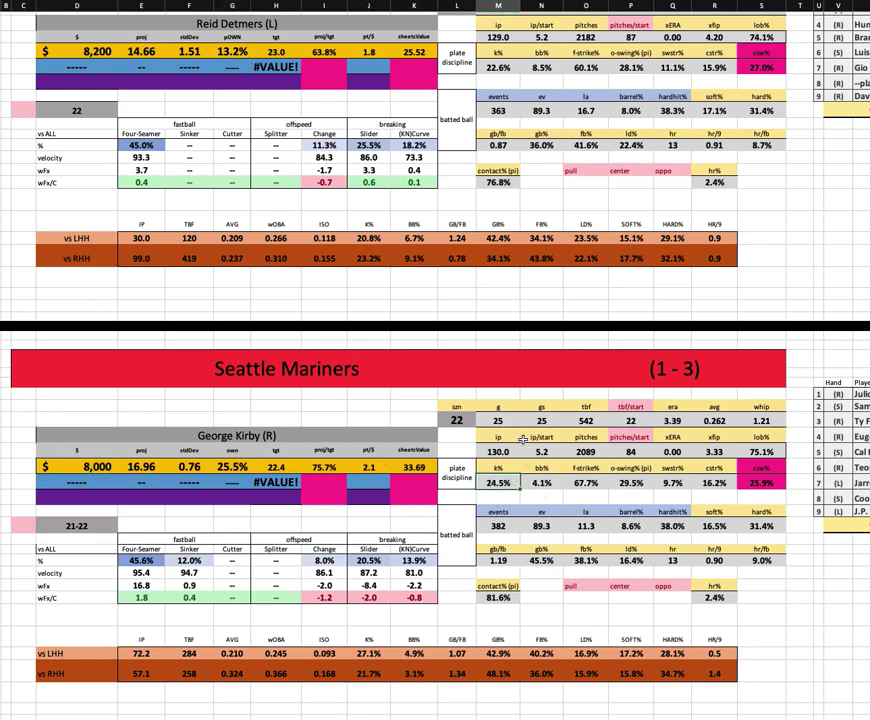
{"action": "left_click", "coordinate": [679, 423]}
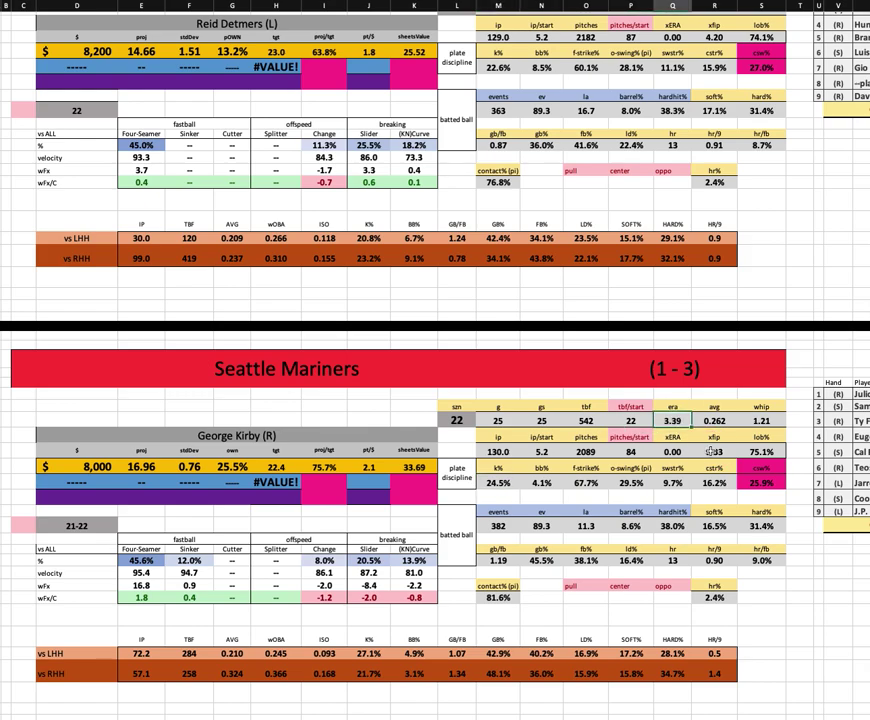
{"action": "left_click", "coordinate": [764, 421]}
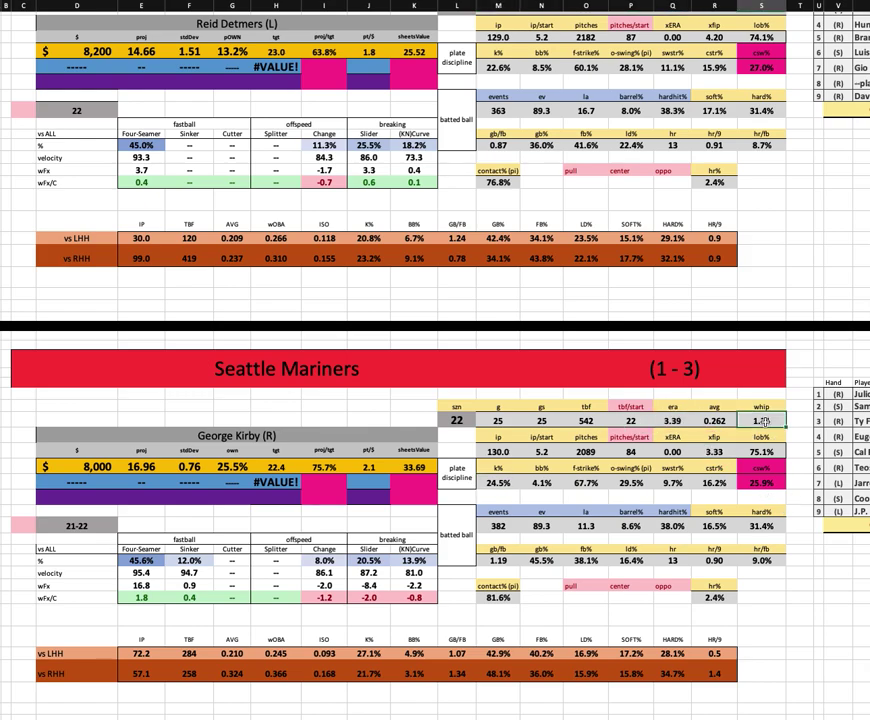
{"action": "left_click", "coordinate": [541, 484]}
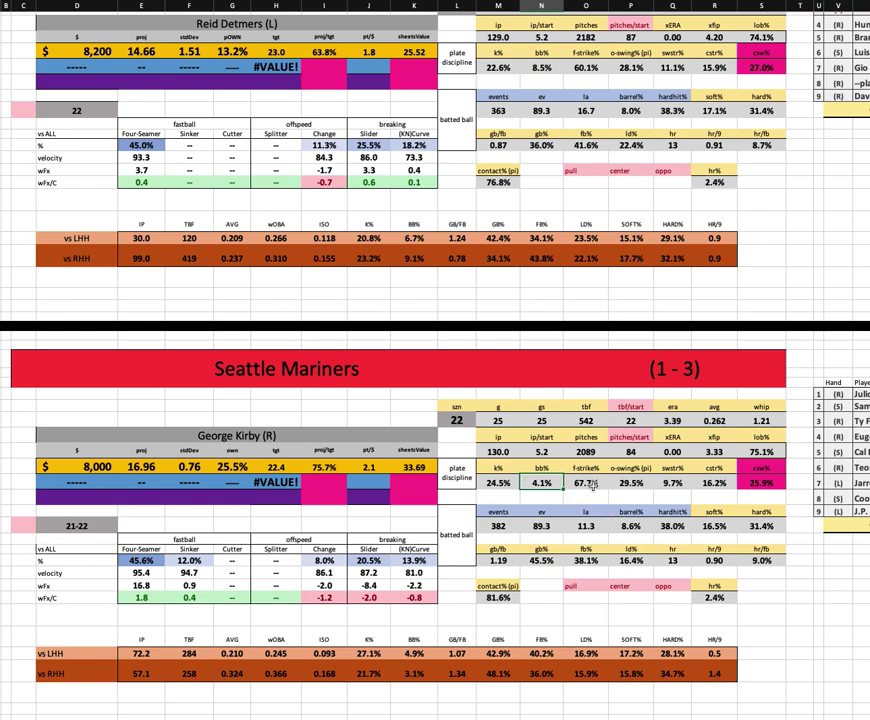
{"action": "left_click", "coordinate": [599, 487]}
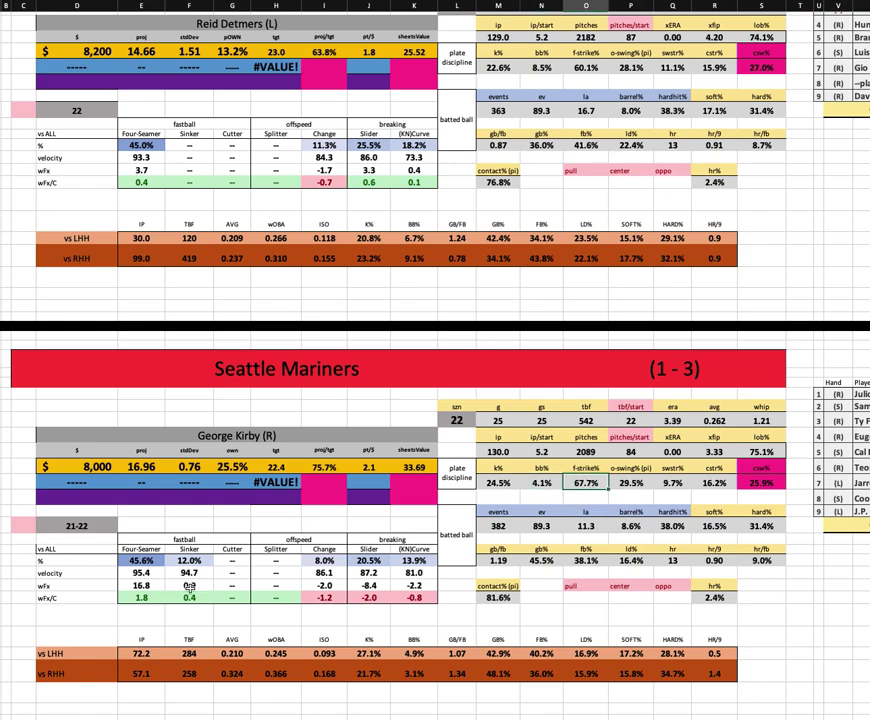
Examine the Mariners pitcher's usage, velocity and value figures for the four-seamer, slider, curve and changeup.
{"action": "left_click", "coordinate": [131, 598]}
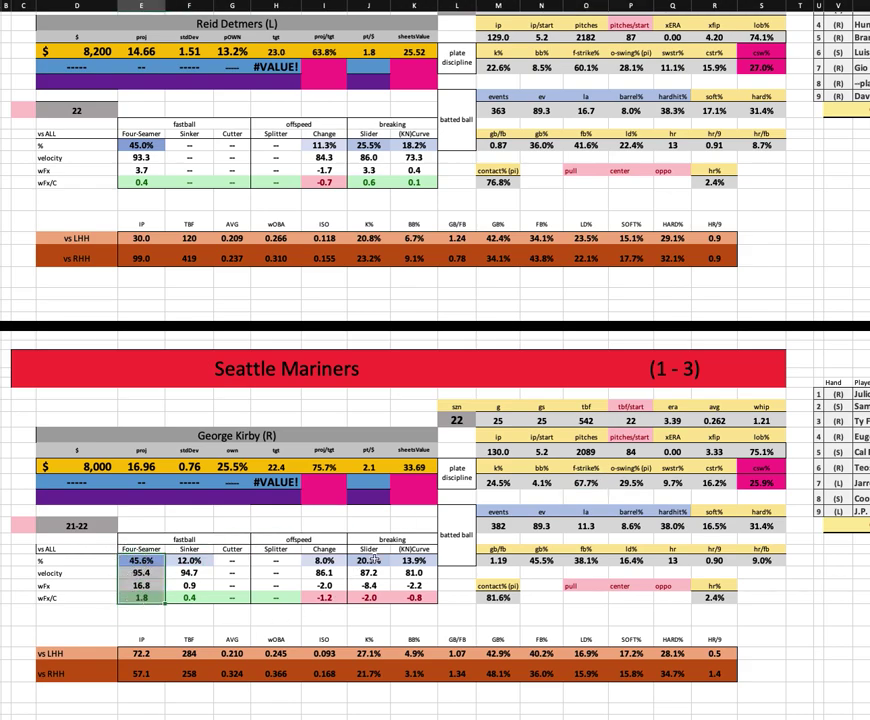
{"action": "left_click_drag", "start_coordinate": [370, 561], "coordinate": [415, 598]}
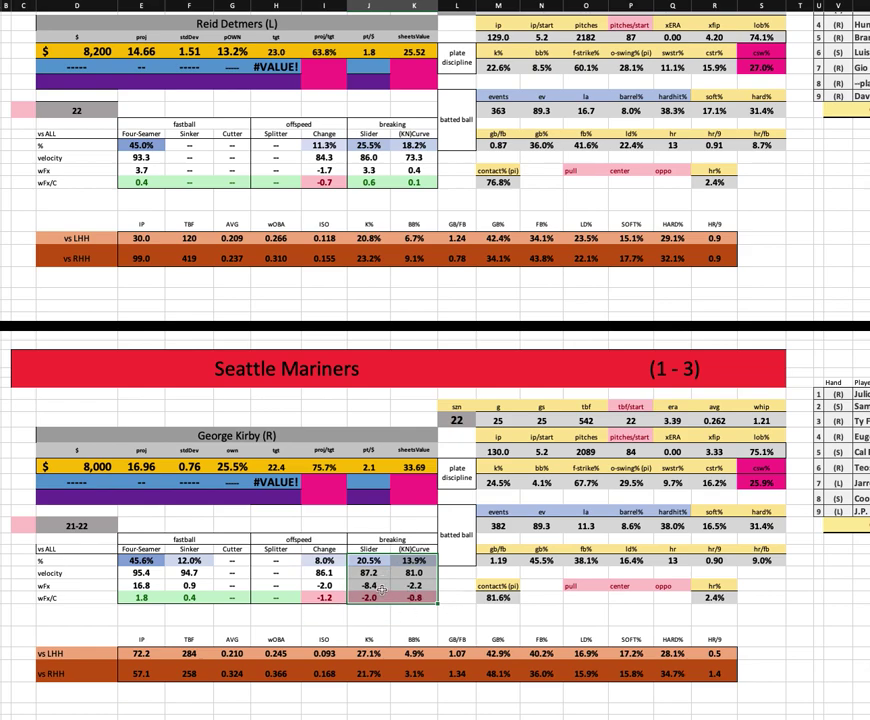
{"action": "left_click_drag", "start_coordinate": [405, 597], "coordinate": [335, 562]}
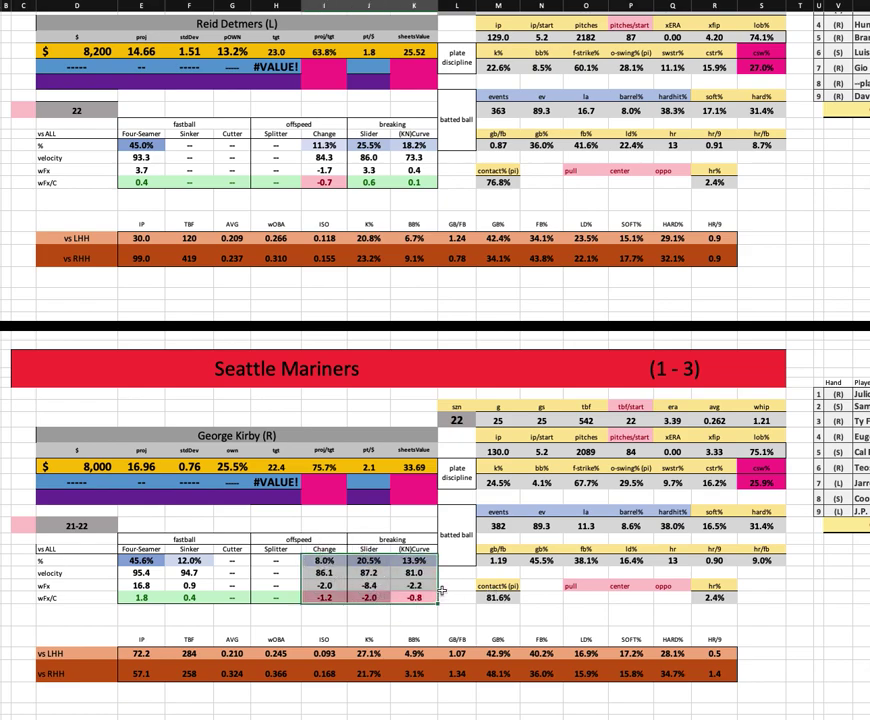
Check the Mariners pitcher's gb/fb ratio and barrel% in the batted ball data.
{"action": "scroll", "coordinate": [441, 590], "scroll_direction": "down", "scroll_amount": 2}
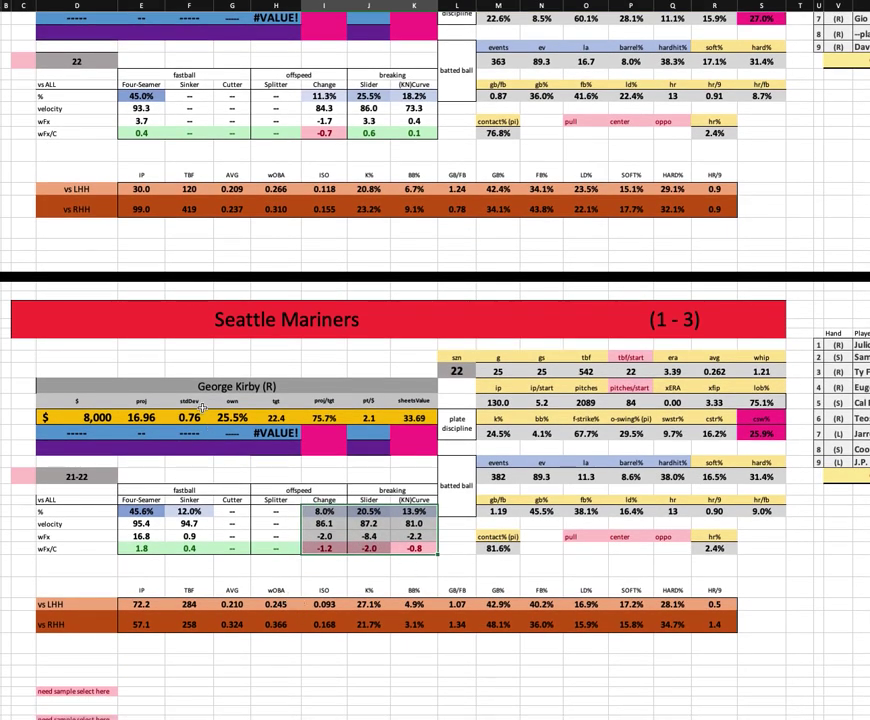
{"action": "left_click", "coordinate": [489, 510]}
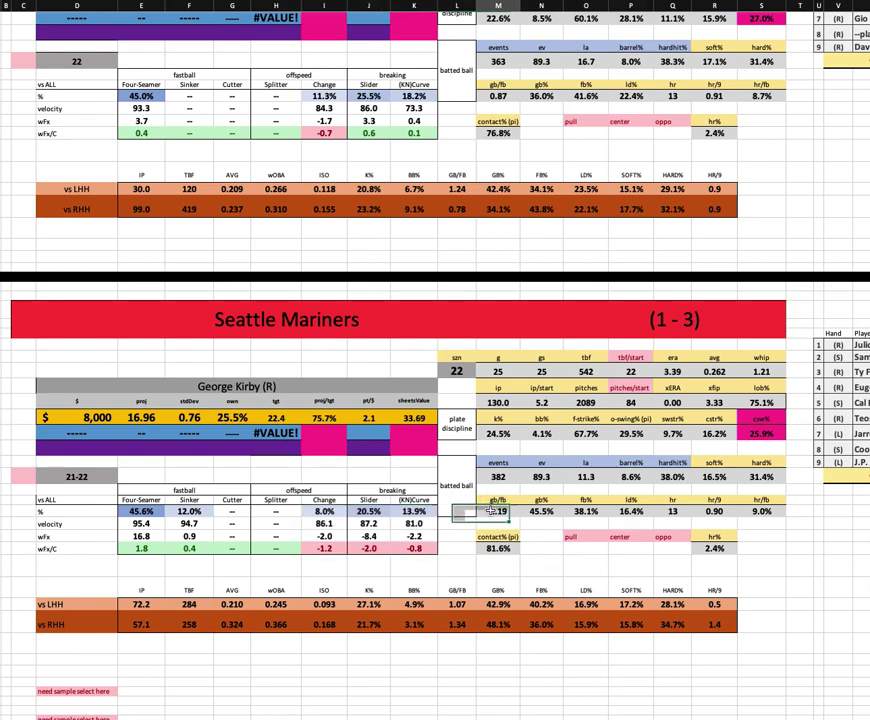
{"action": "left_click", "coordinate": [631, 476]}
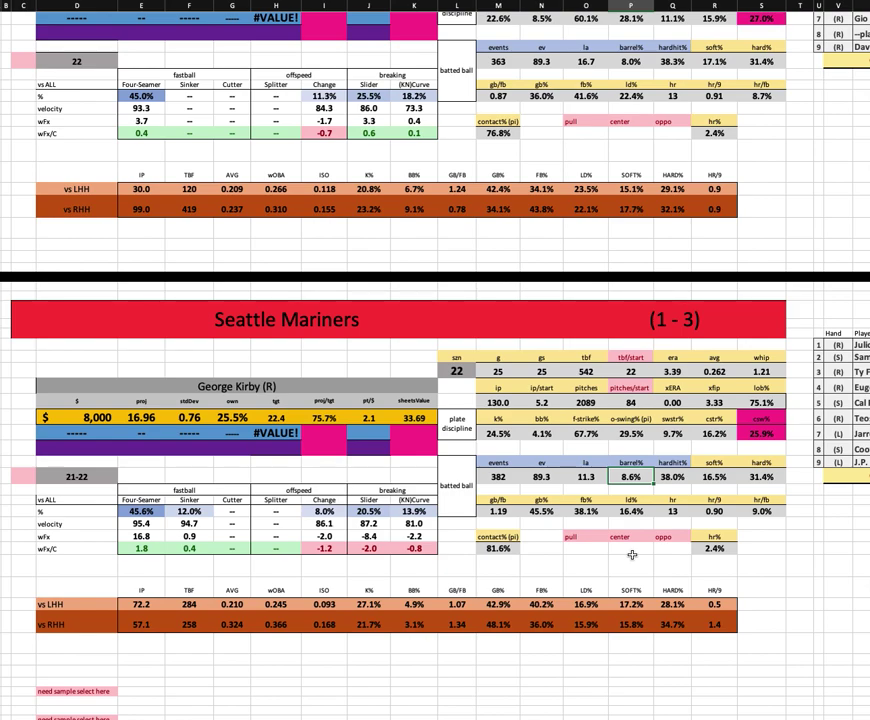
Check the Mariners pitcher's HR/9 and K% against left-handed hitters.
{"action": "left_click", "coordinate": [133, 624]}
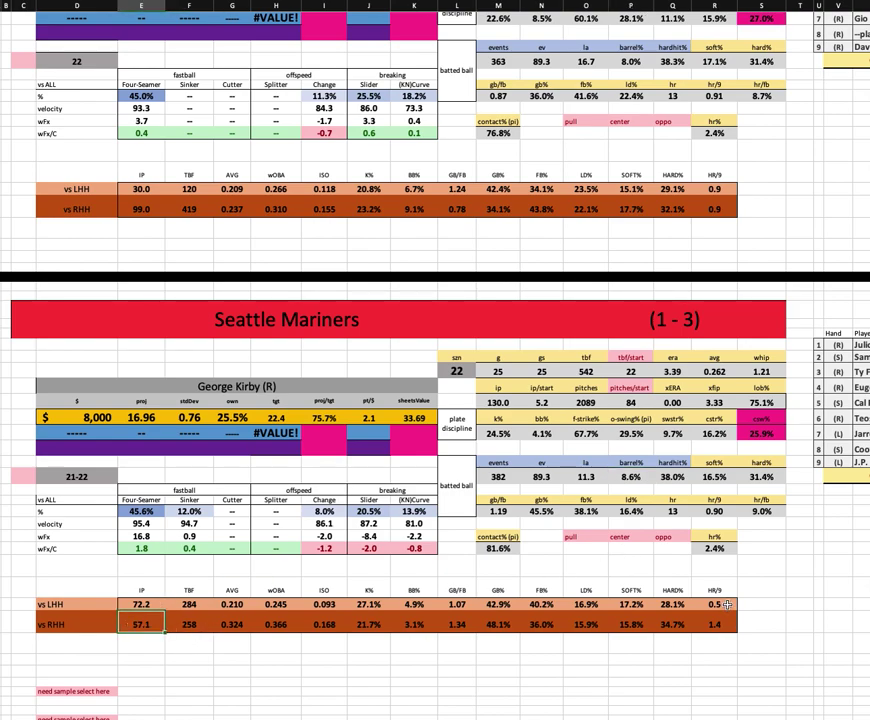
{"action": "left_click", "coordinate": [728, 605]}
{"action": "left_click", "coordinate": [368, 604]}
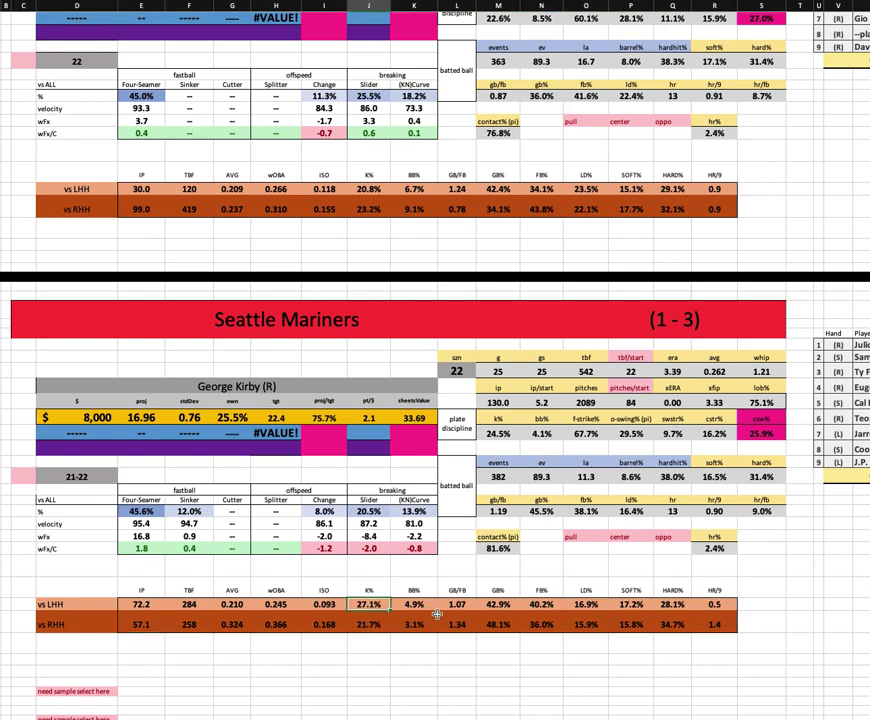
Examine the Mariners pitcher's splits against right-handed hitters, including AVG, ISO, K% and HARD%.
{"action": "left_click", "coordinate": [133, 624]}
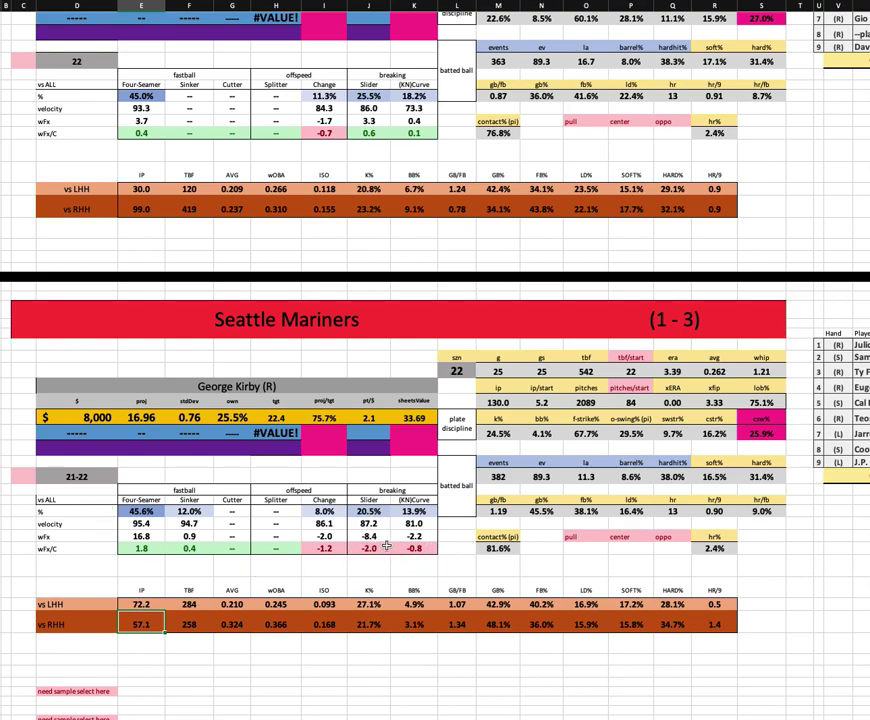
{"action": "left_click", "coordinate": [720, 627], "text": "shift"}
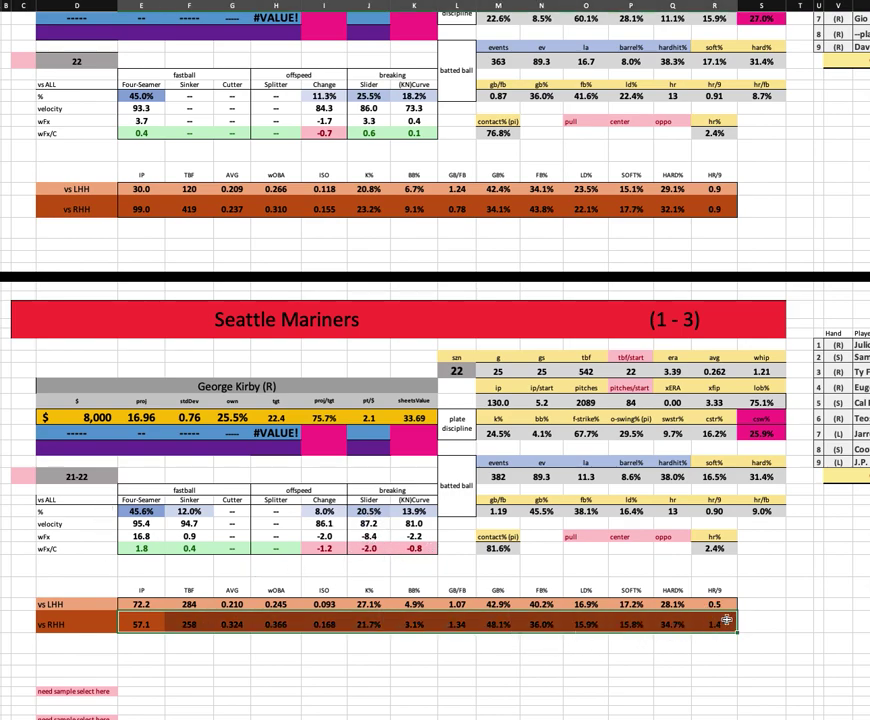
{"action": "left_click", "coordinate": [230, 624]}
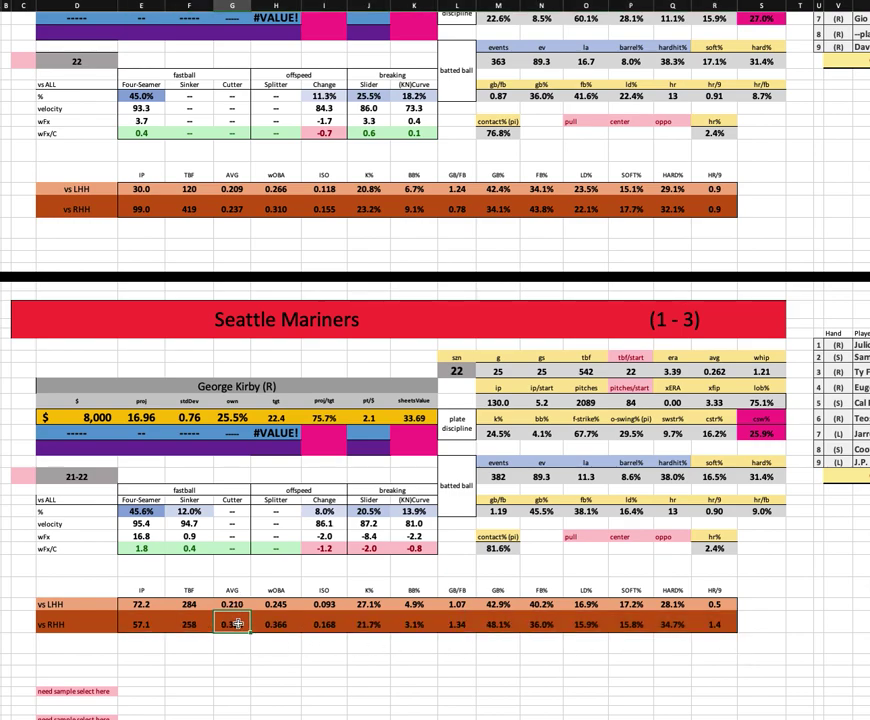
{"action": "left_click", "coordinate": [330, 625]}
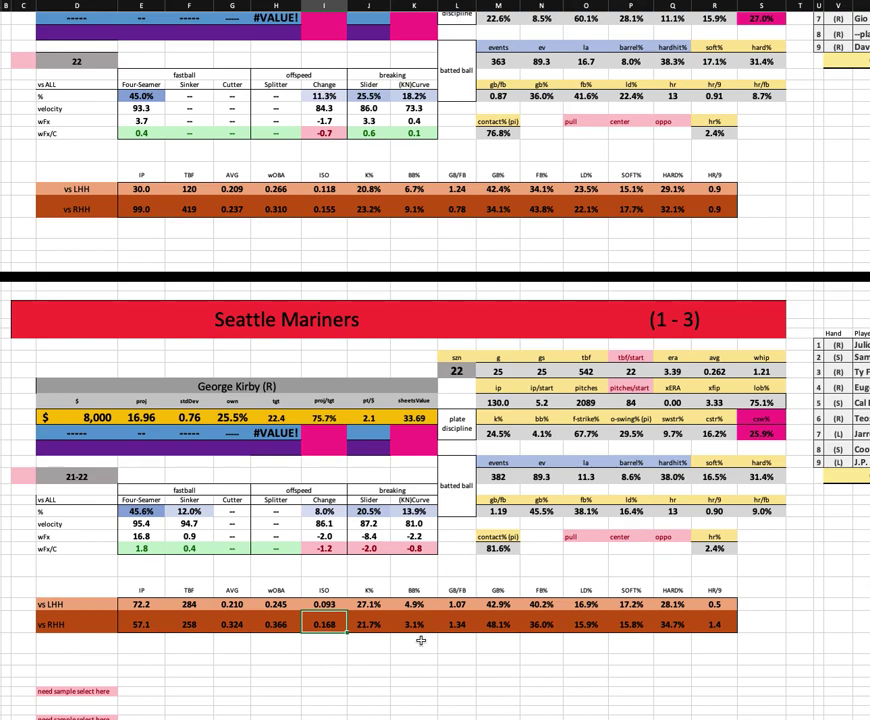
{"action": "key", "text": "Right"}
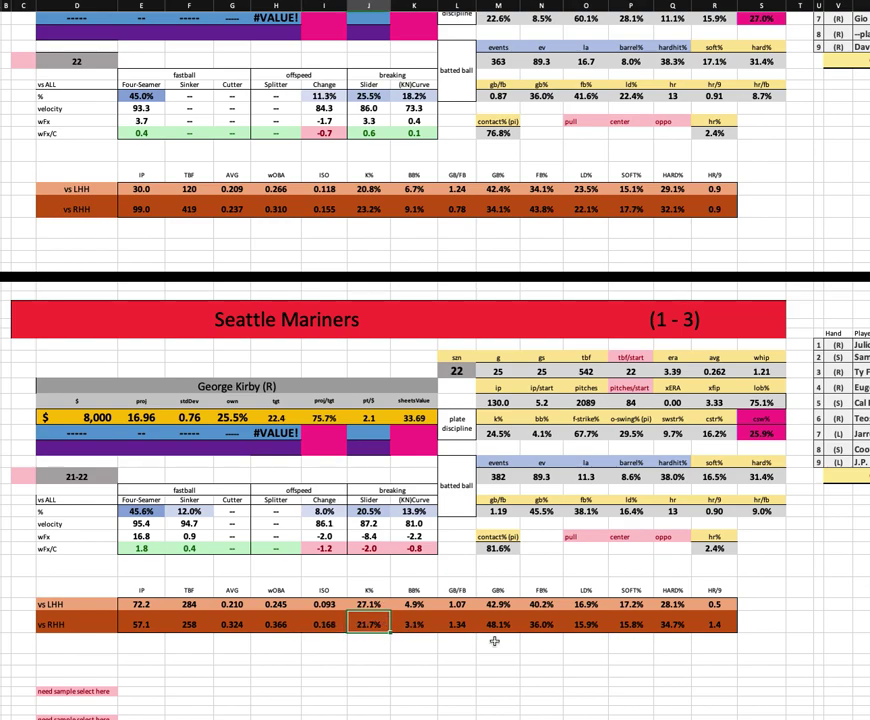
{"action": "left_click", "coordinate": [680, 625]}
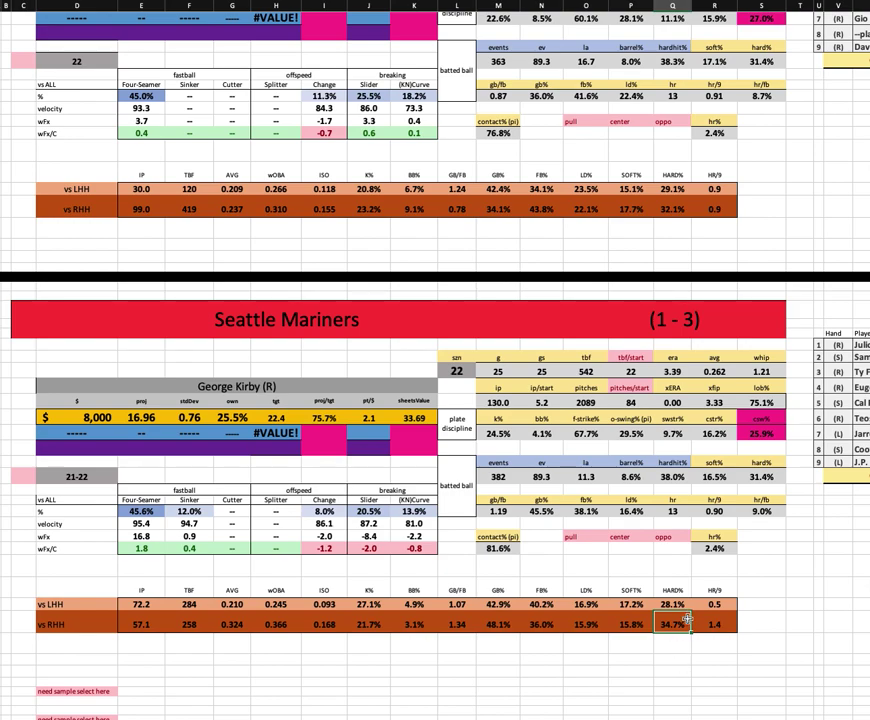
Check the Mariners pitcher's projected ownership and the first, second and sixth hitters in the opposing Angels lineup.
{"action": "scroll", "coordinate": [677, 655], "scroll_direction": "up", "scroll_amount": 5}
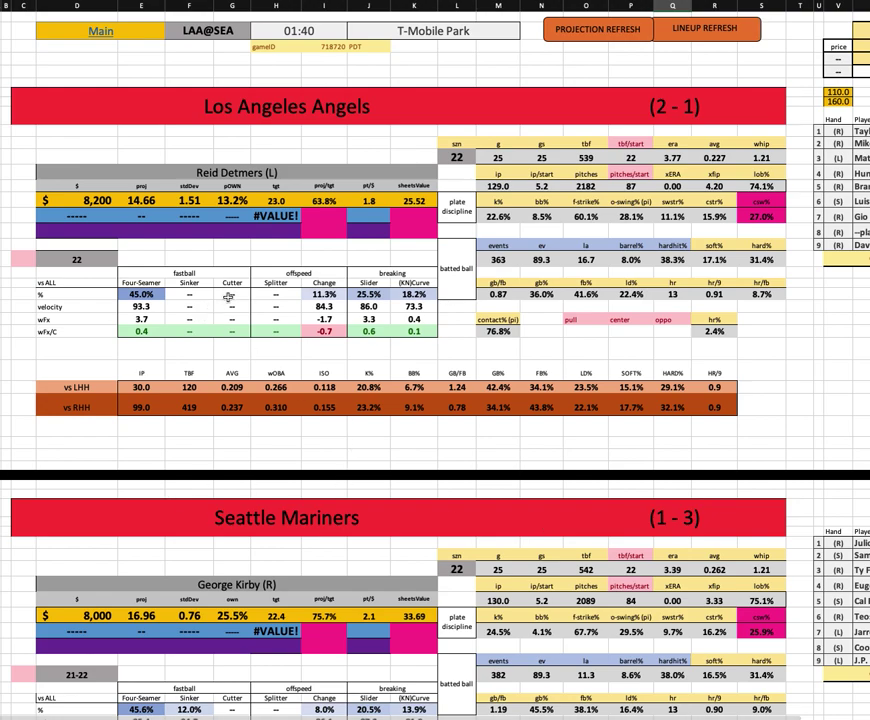
{"action": "left_click", "coordinate": [228, 614]}
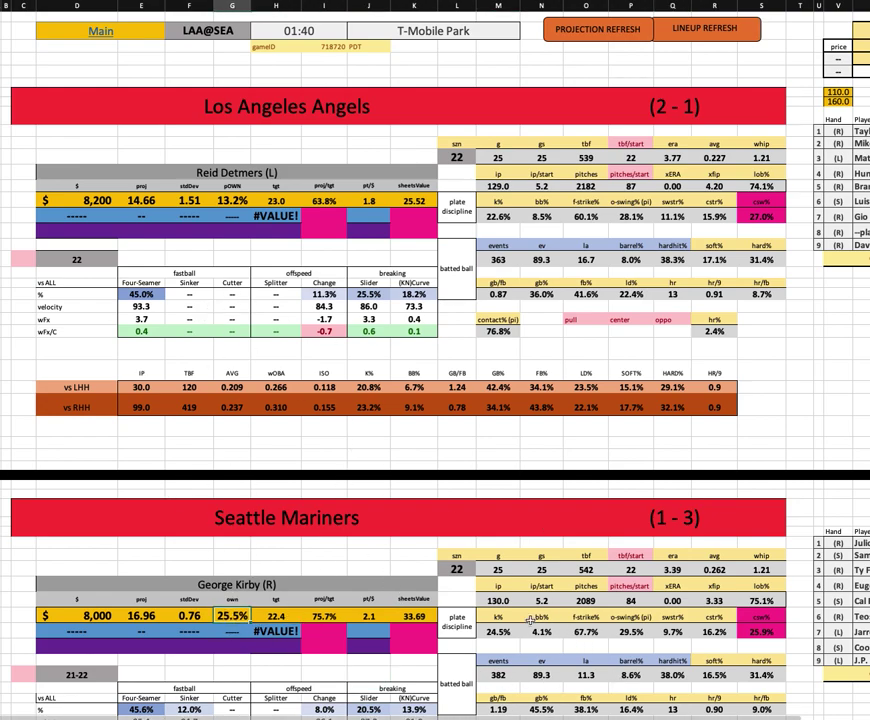
{"action": "scroll", "coordinate": [748, 430], "scroll_direction": "right", "scroll_amount": 3}
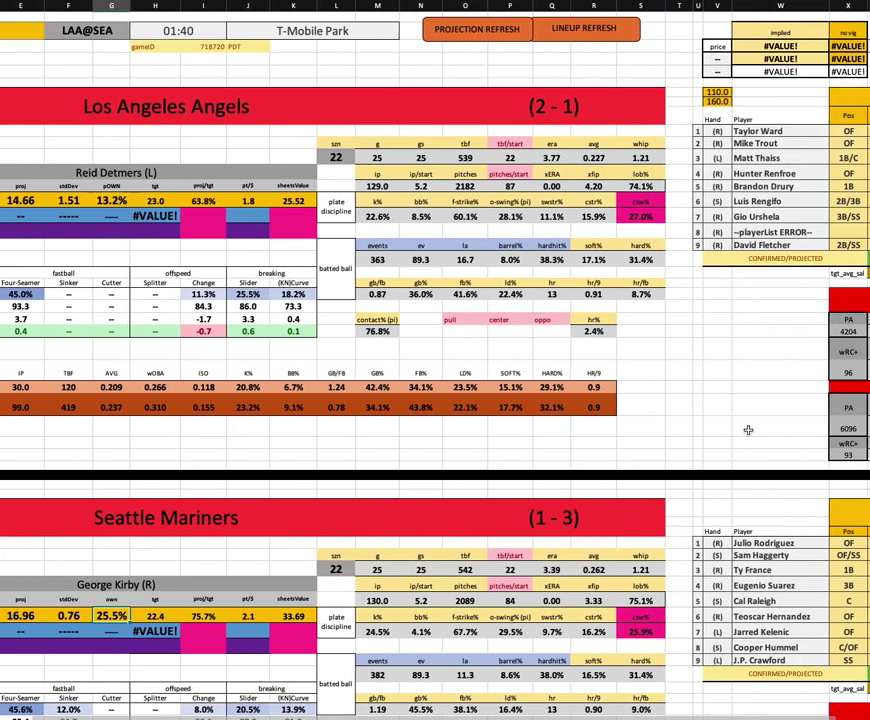
{"action": "scroll", "coordinate": [748, 430], "scroll_direction": "left", "scroll_amount": 1}
{"action": "left_click", "coordinate": [780, 145]}
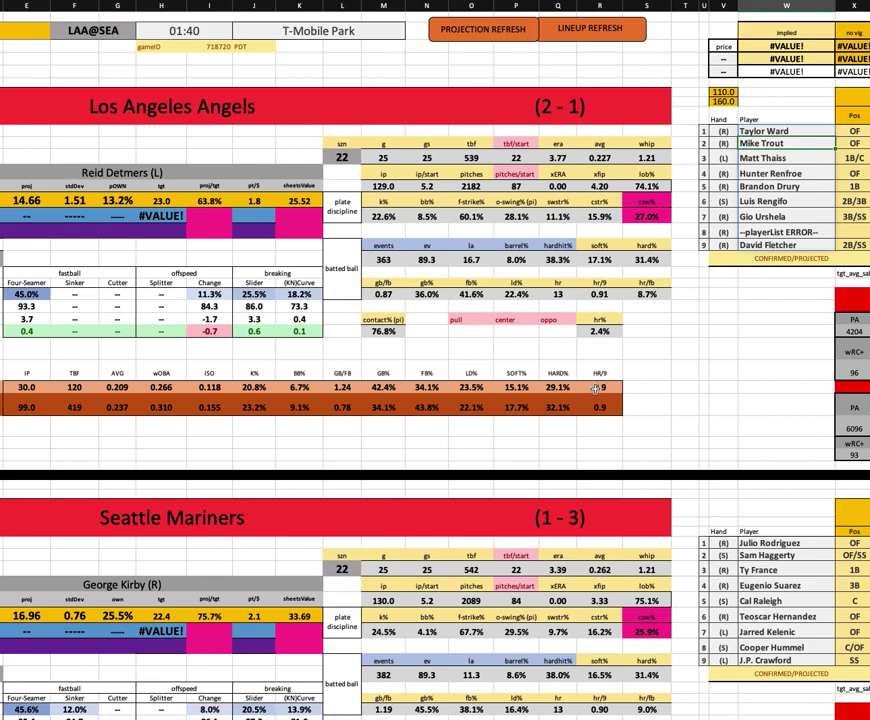
{"action": "left_click", "coordinate": [805, 131]}
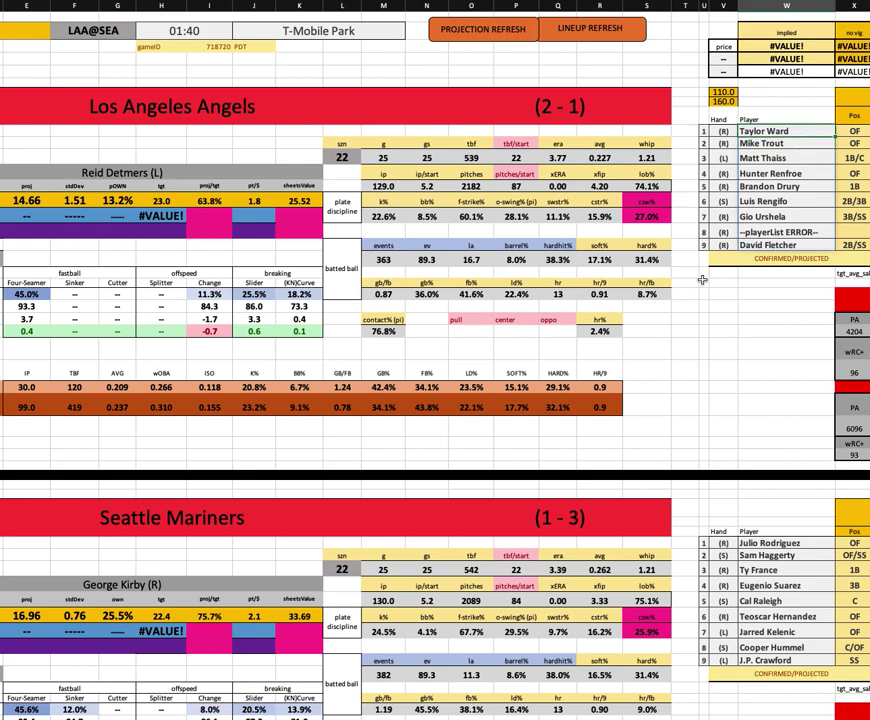
{"action": "left_click", "coordinate": [812, 203]}
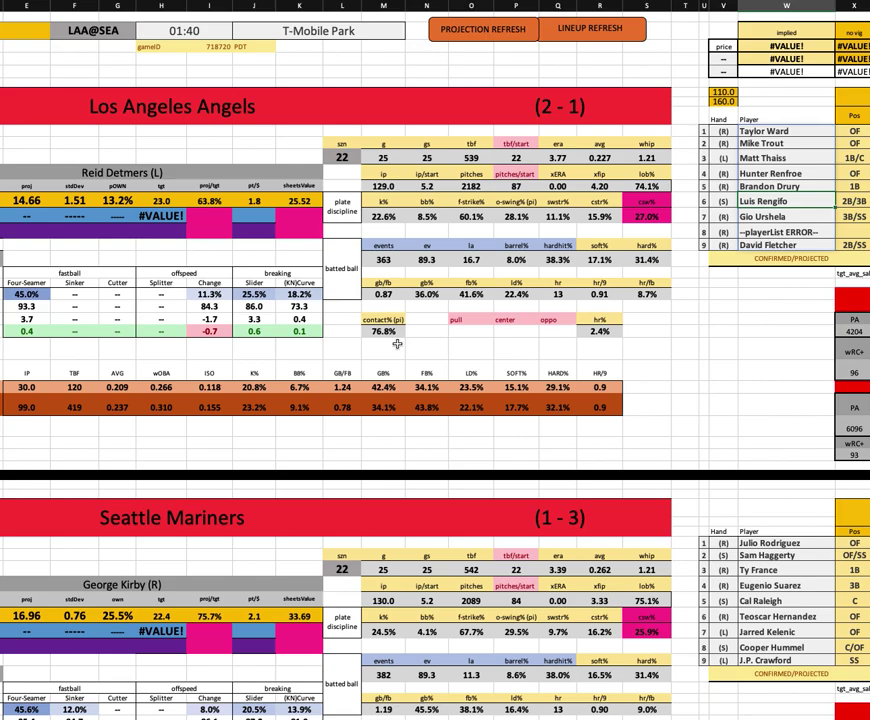
{"action": "scroll", "coordinate": [301, 471], "scroll_direction": "down", "scroll_amount": 1}
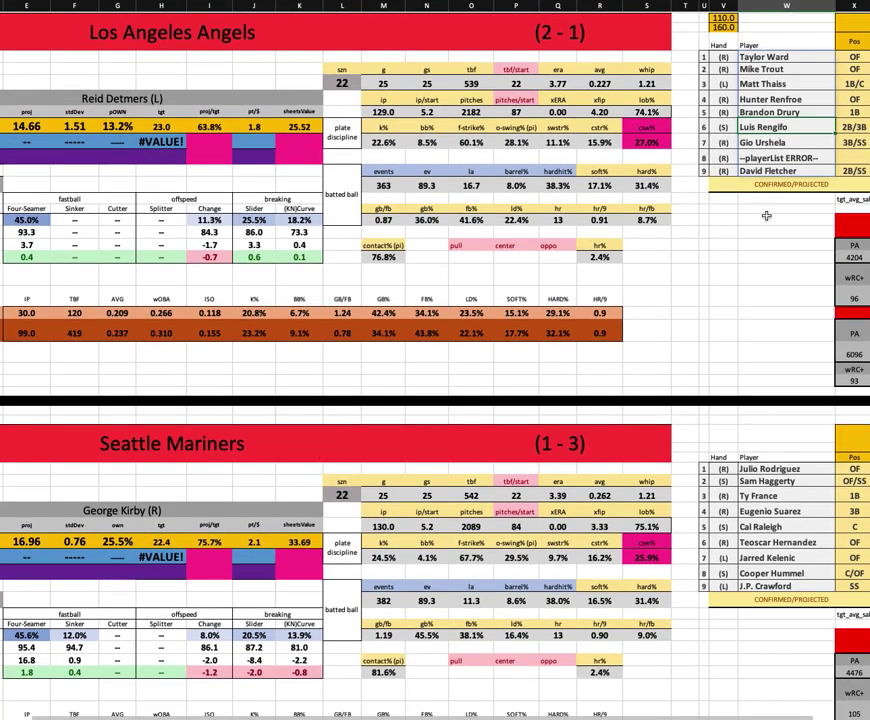
{"action": "scroll", "coordinate": [773, 217], "scroll_direction": "up", "scroll_amount": 1}
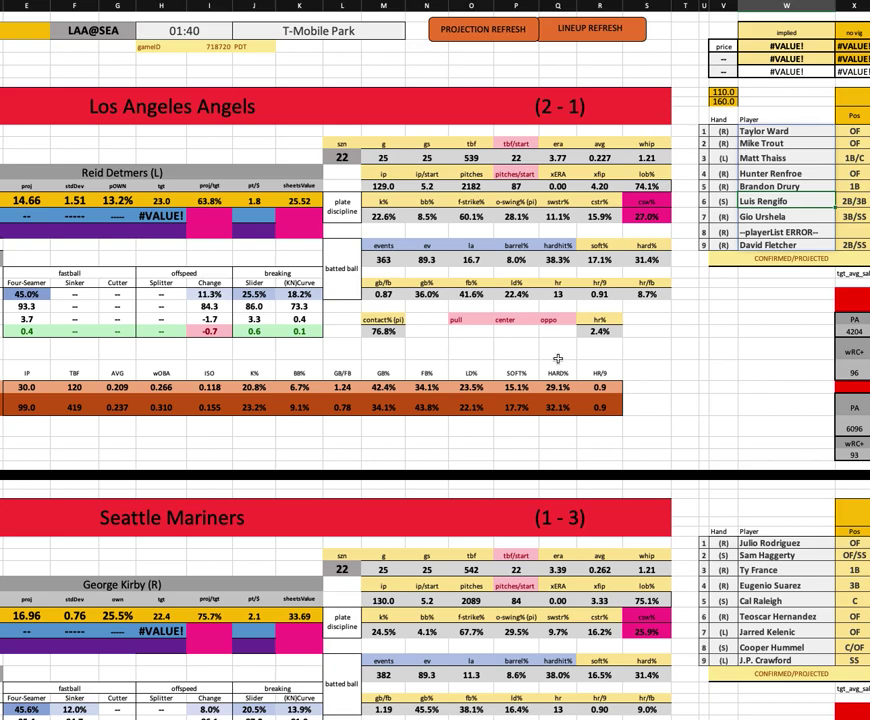
{"action": "scroll", "coordinate": [557, 355], "scroll_direction": "left", "scroll_amount": 3}
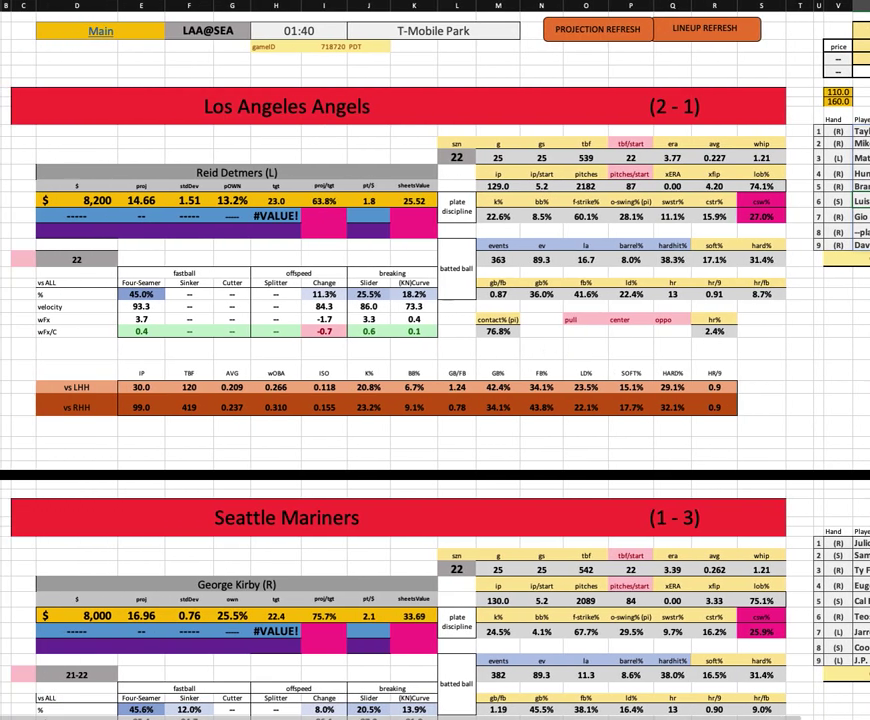
Check the Mariners pitcher's salary and projection beside the Angels pitcher's figures.
{"action": "scroll", "coordinate": [785, 416], "scroll_direction": "down", "scroll_amount": 3}
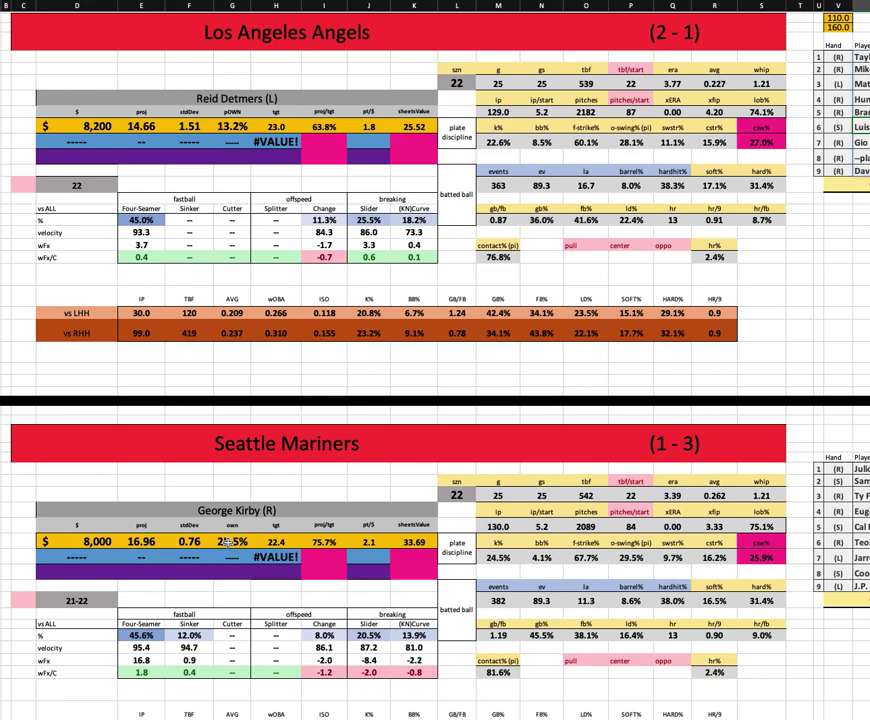
{"action": "left_click", "coordinate": [97, 540]}
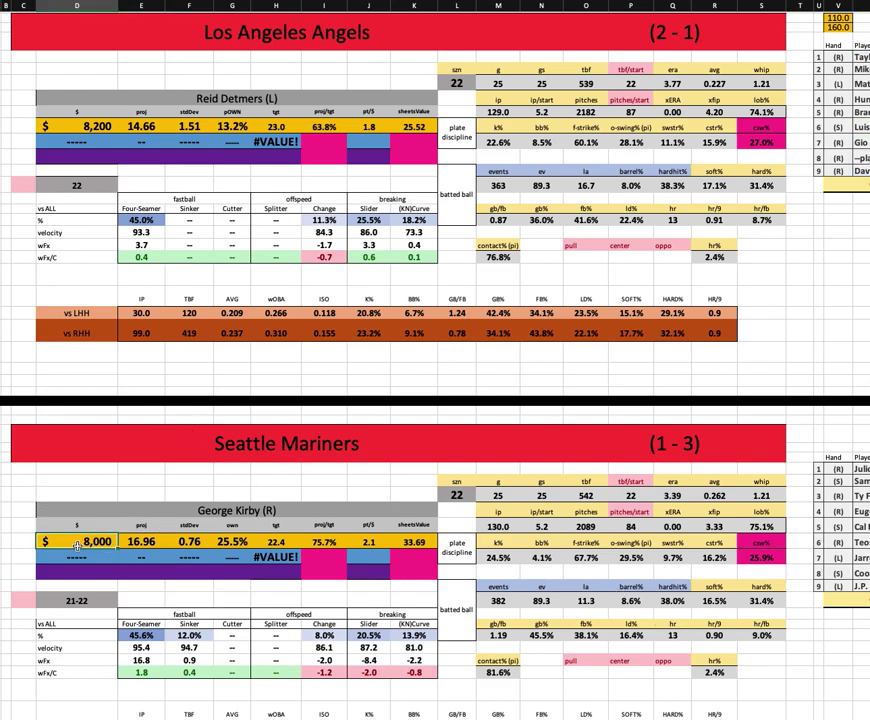
{"action": "left_click", "coordinate": [145, 541]}
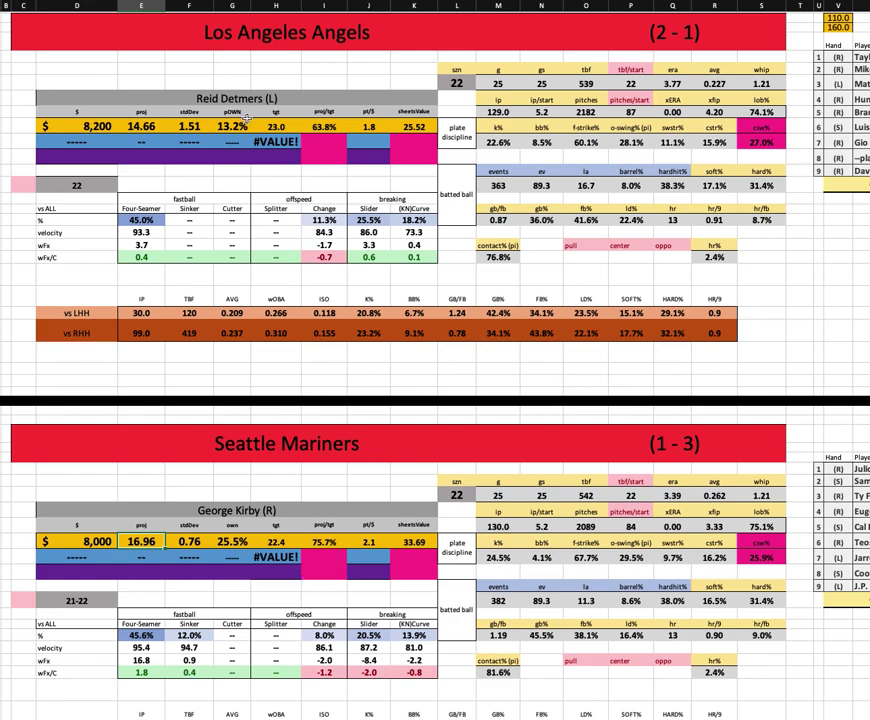
Switch the displayed game to CLE@OAK.
{"action": "scroll", "coordinate": [224, 530], "scroll_direction": "up", "scroll_amount": 3}
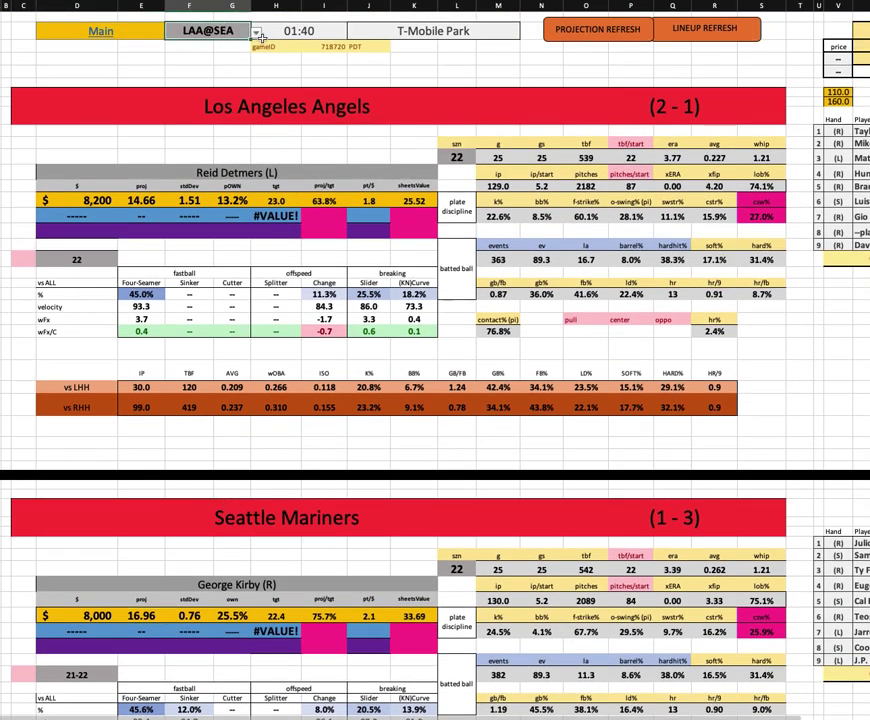
{"action": "left_click", "coordinate": [257, 33]}
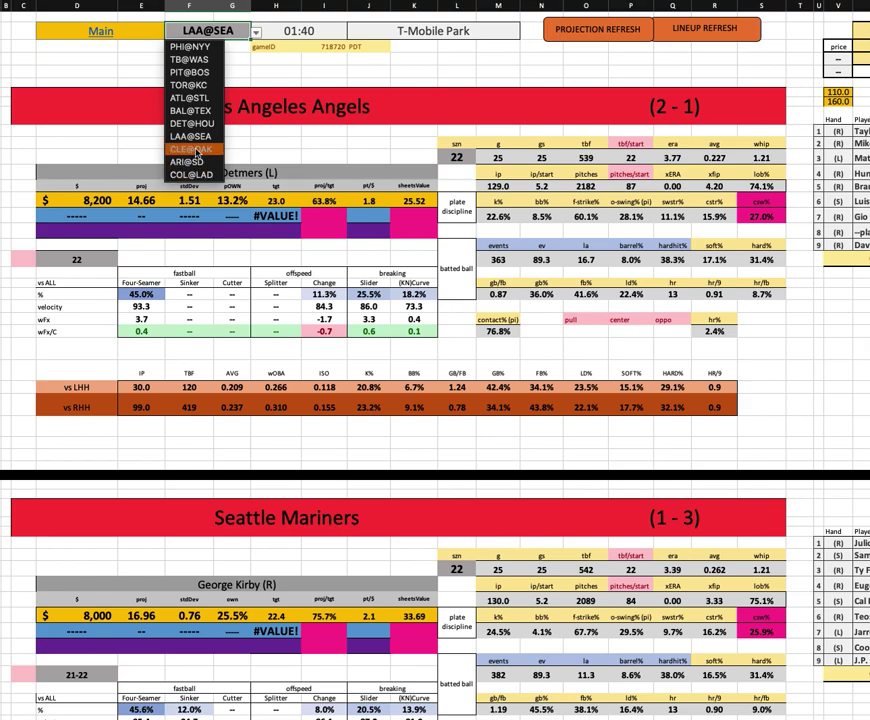
{"action": "key", "text": "Return"}
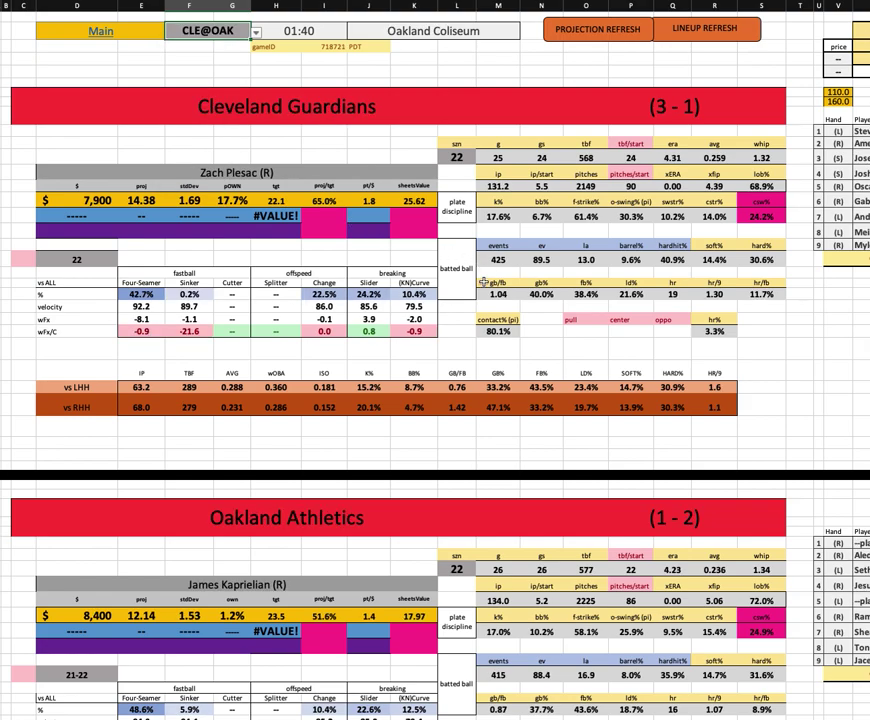
Examine the Guardians pitcher's k%, era, xfip and contact%.
{"action": "left_click", "coordinate": [498, 216]}
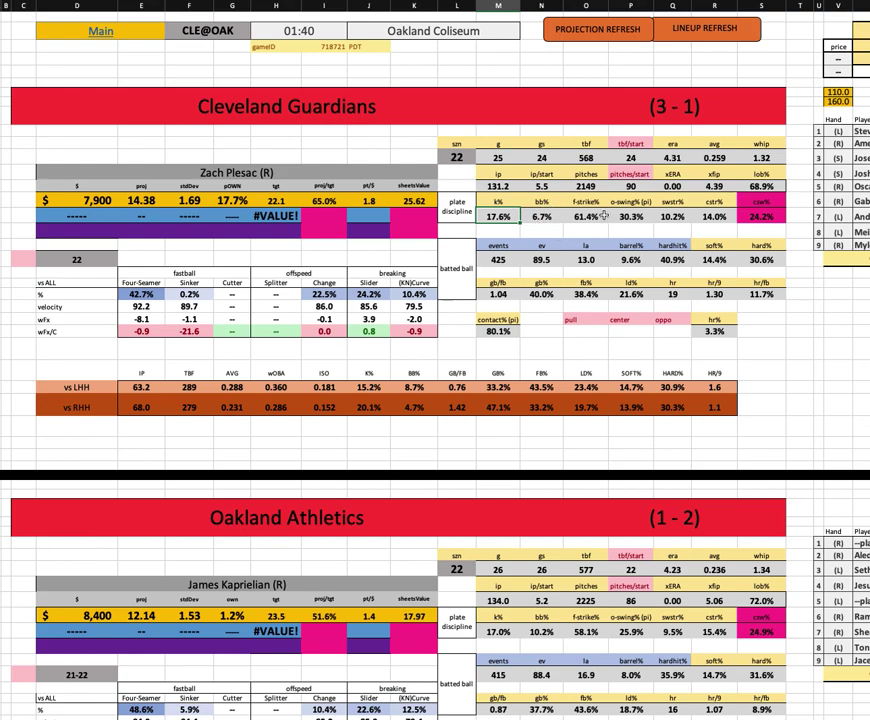
{"action": "left_click", "coordinate": [678, 158]}
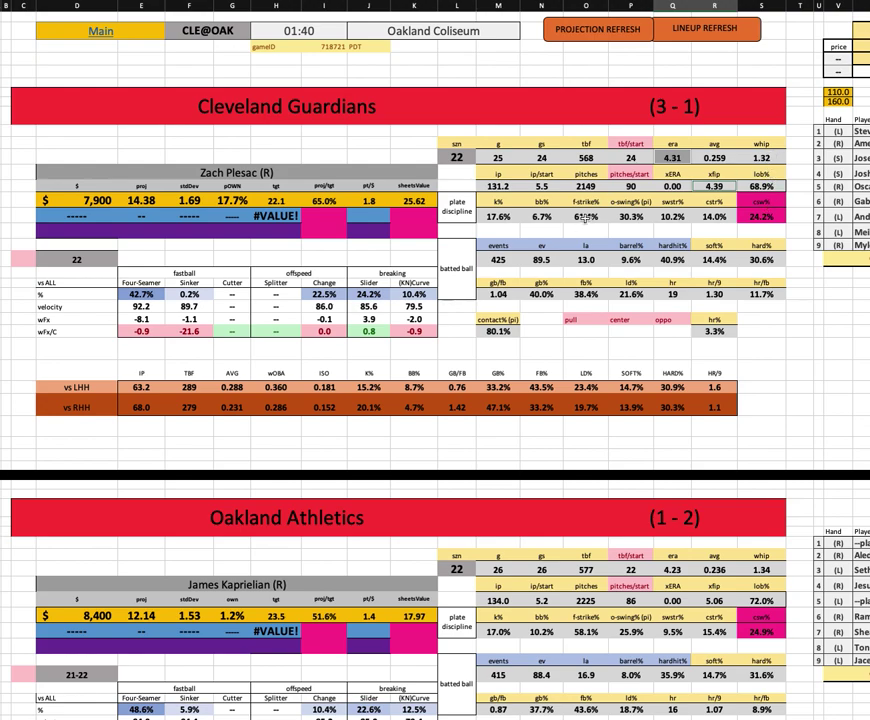
{"action": "left_click", "coordinate": [498, 331]}
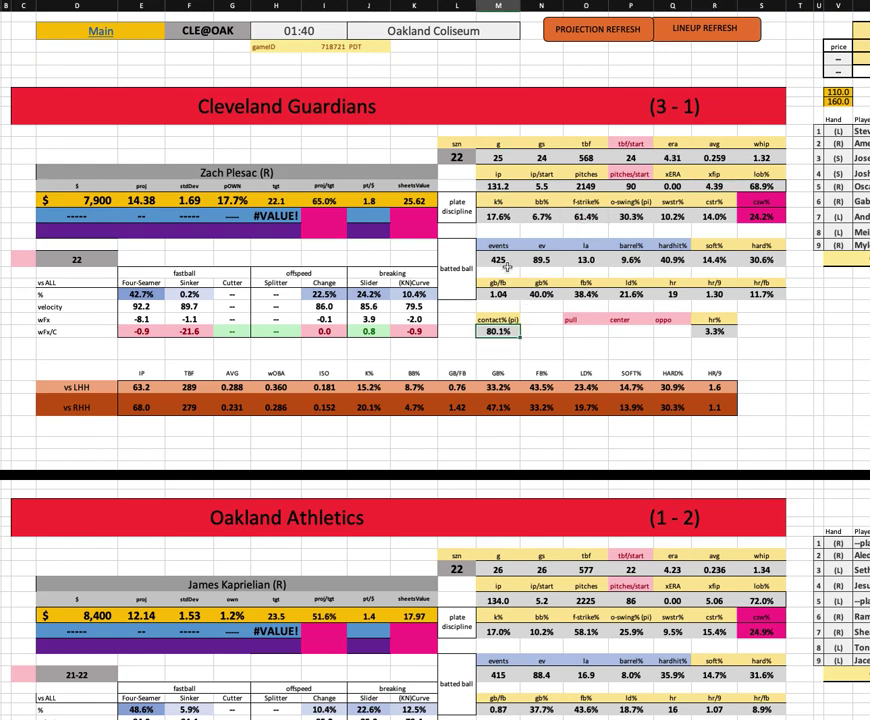